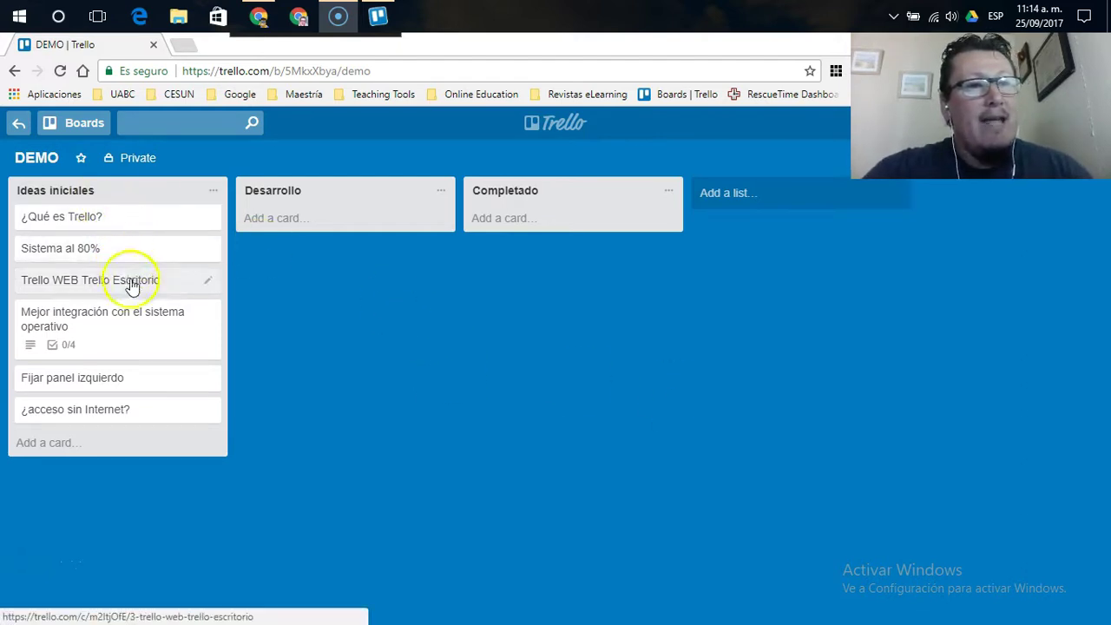
# Try moving the "¿Qué es Trello?" card from Ideas iniciales to Completado and back again
pyautogui.moveTo(113, 223); pyautogui.dragTo(531, 254)
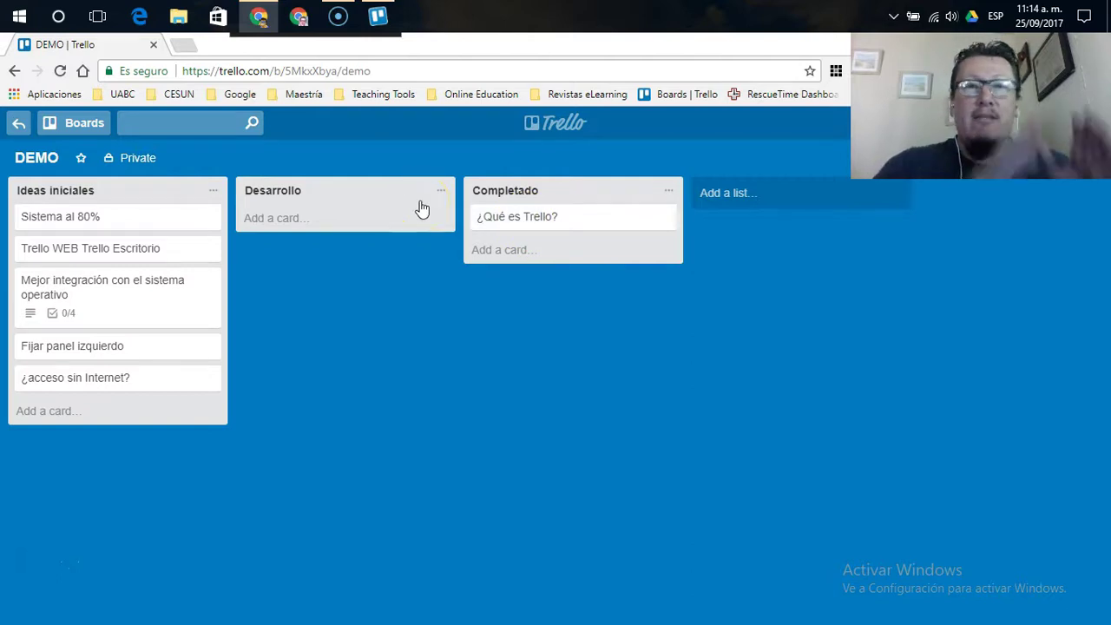
pyautogui.moveTo(517, 216); pyautogui.dragTo(104, 218)
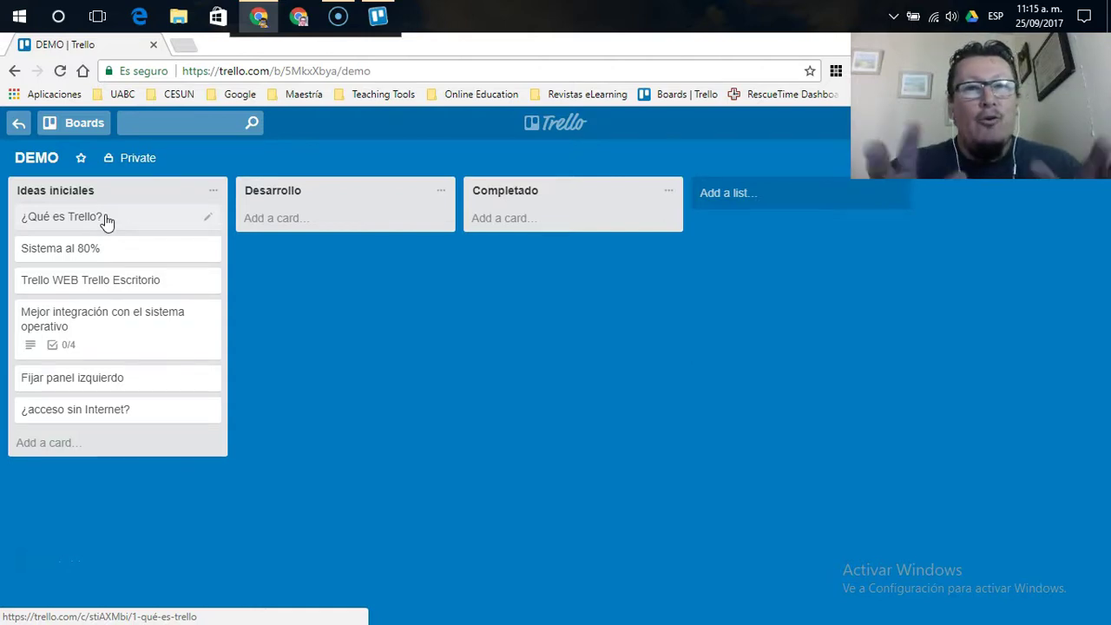
pyautogui.click(432, 314)
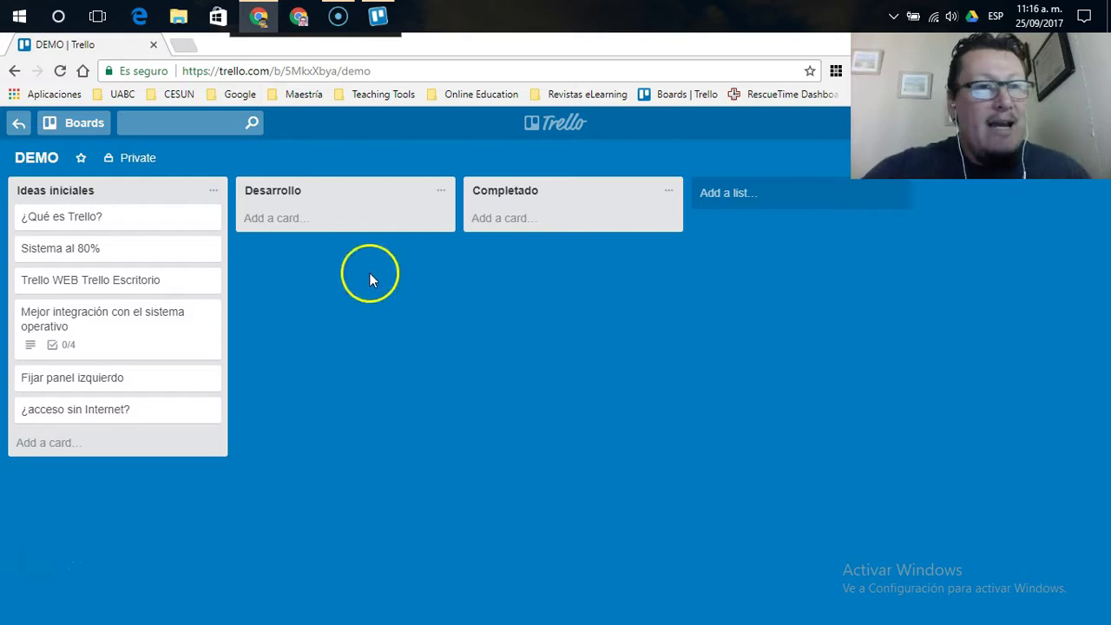
pyautogui.moveTo(70, 225); pyautogui.dragTo(129, 223)
# Open the "¿Qué es Trello?" card, look over its available options and activity, and close it
pyautogui.click(118, 218)
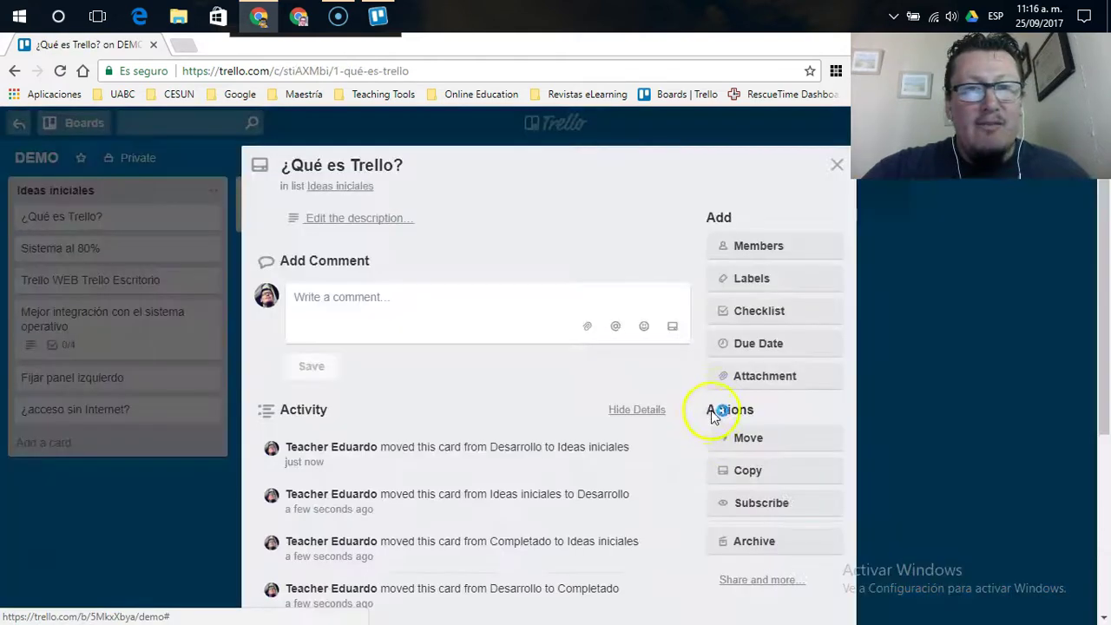
pyautogui.scroll(-3, 595, 405)
pyautogui.scroll(3, 498, 322)
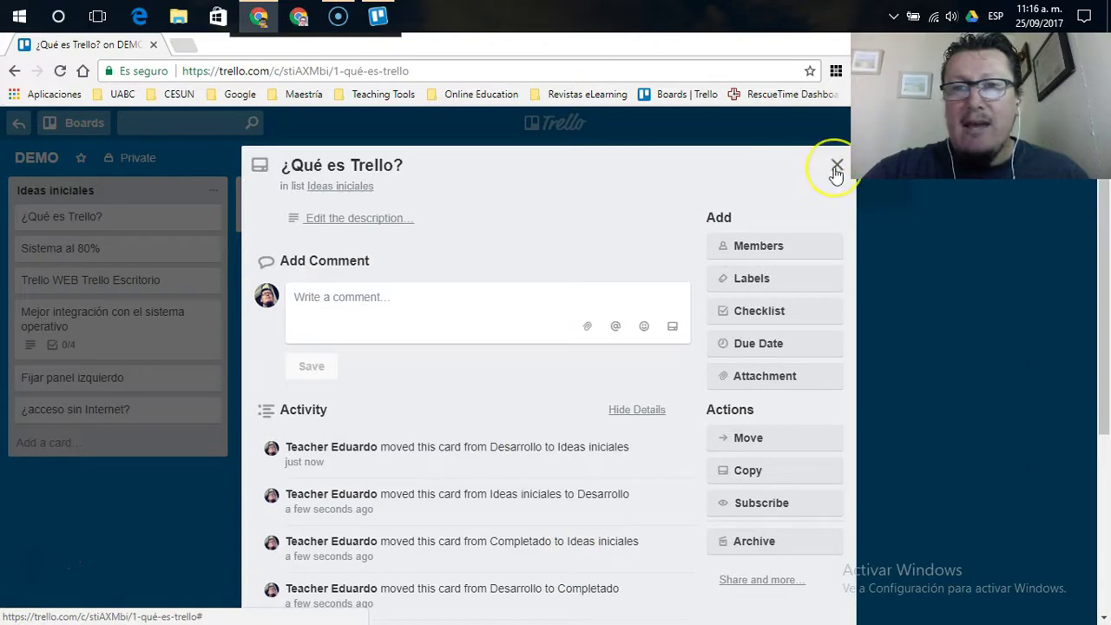
pyautogui.press('Escape')
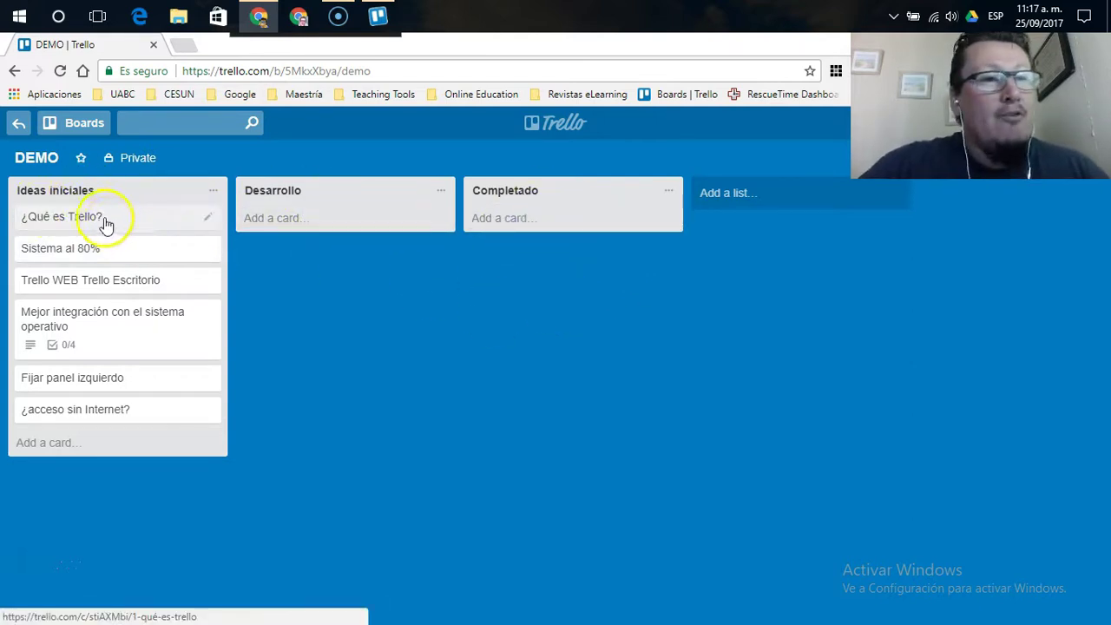
# Move the "¿Qué es Trello?" card through Desarrollo to Completado, and the "Sistema al 80%" card to Desarrollo
pyautogui.moveTo(101, 224); pyautogui.dragTo(342, 272)
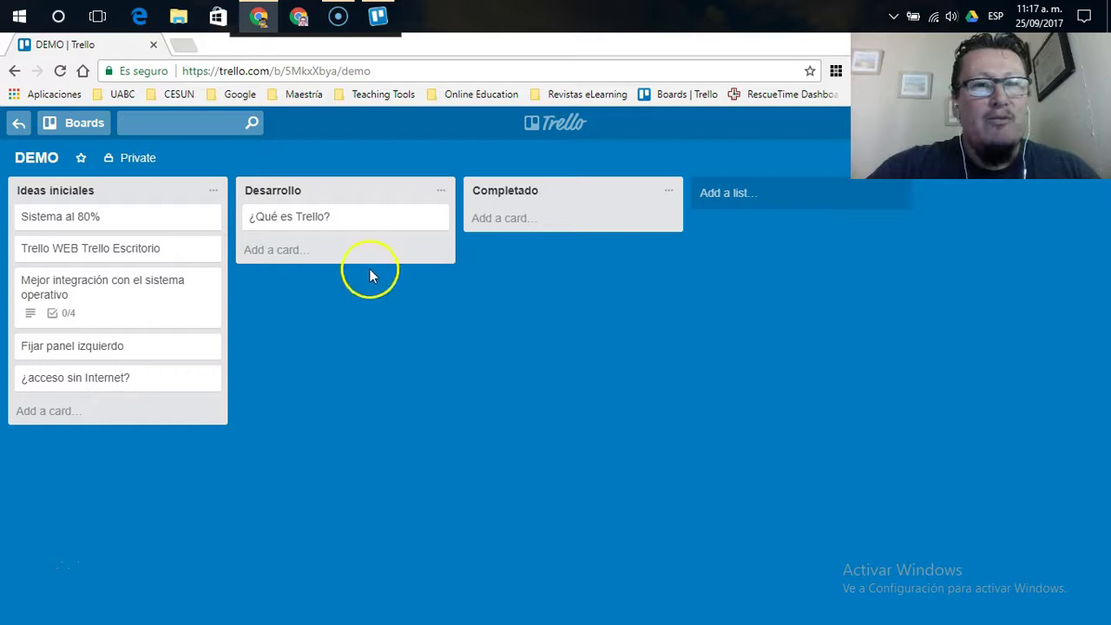
pyautogui.moveTo(367, 223); pyautogui.dragTo(545, 233)
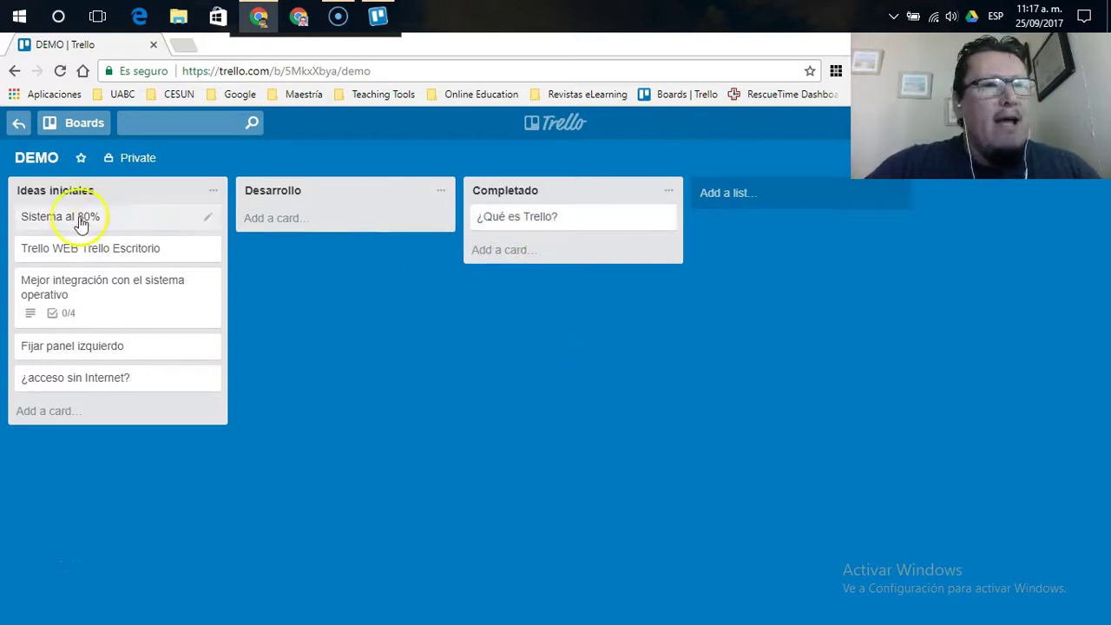
pyautogui.moveTo(95, 218); pyautogui.dragTo(321, 227)
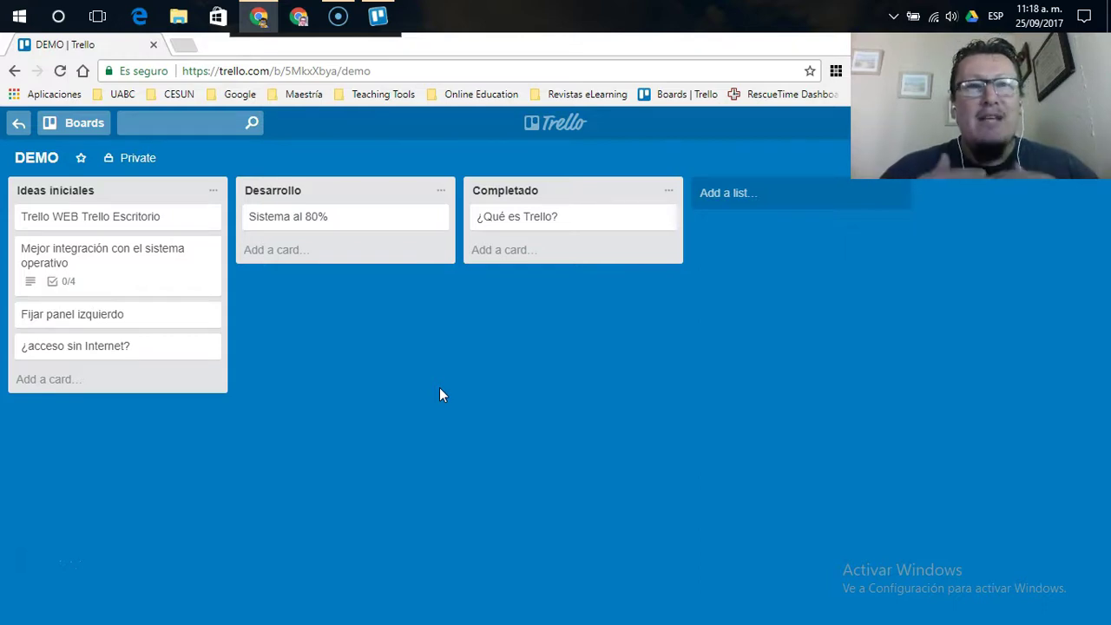
pyautogui.click(472, 389)
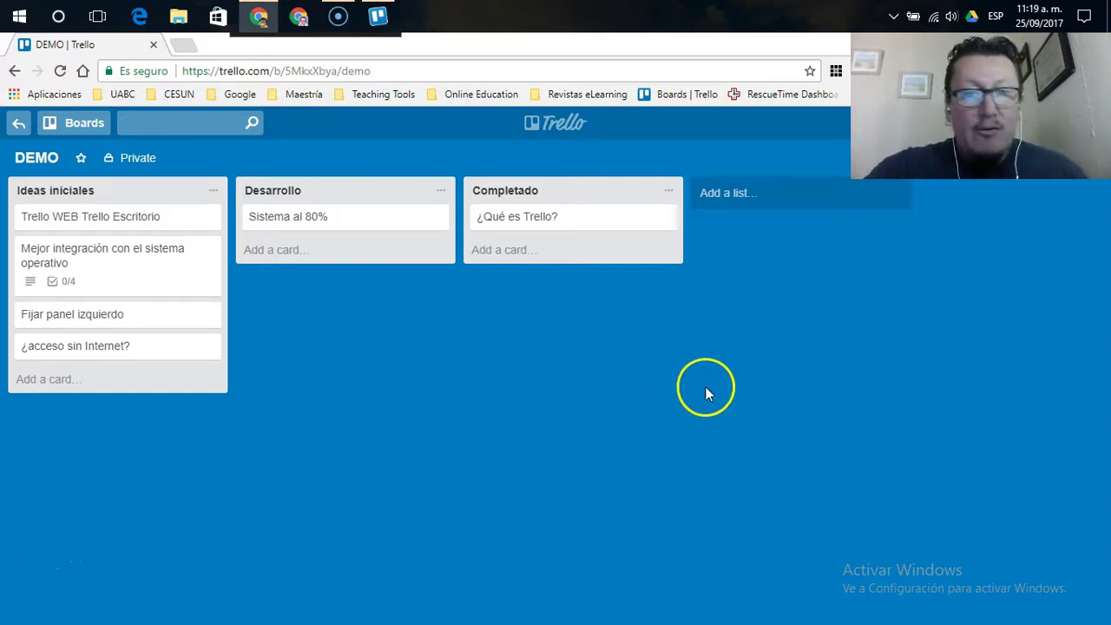
# Browse the board's available Power-Ups, from Agile Cards down past Calendar and Card Repeater, and close the list
pyautogui.press('w')
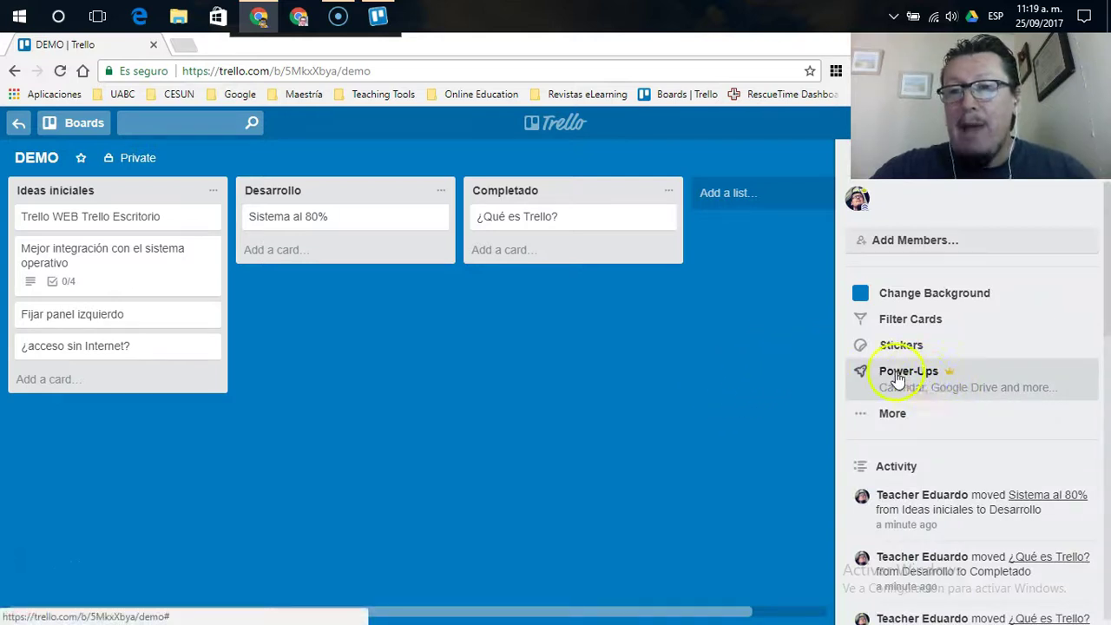
pyautogui.click(927, 380)
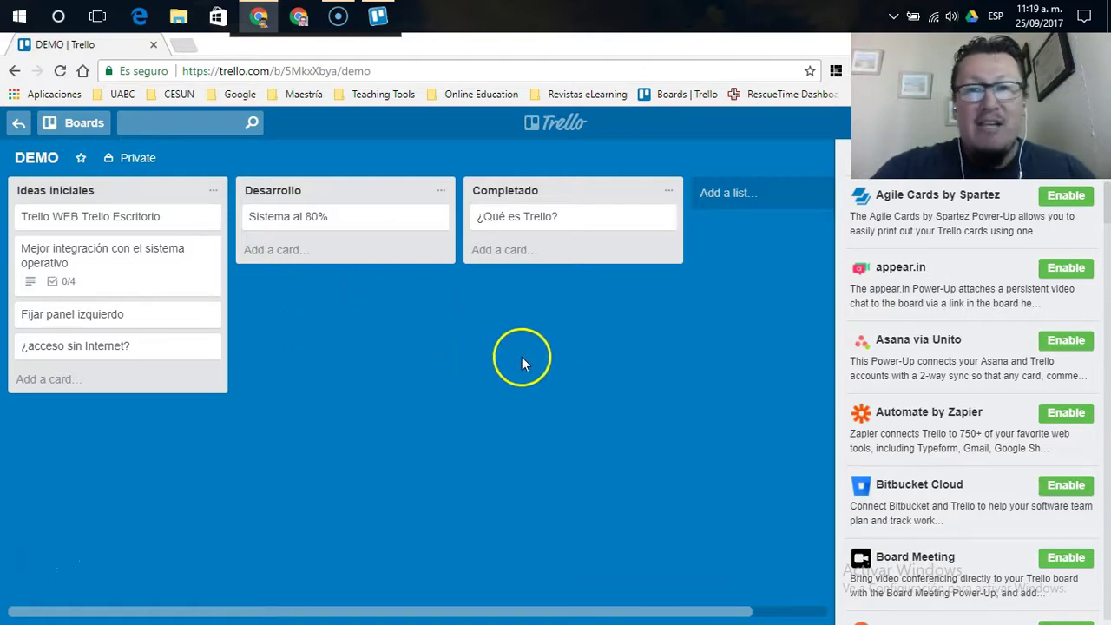
pyautogui.scroll(-5, 949, 345)
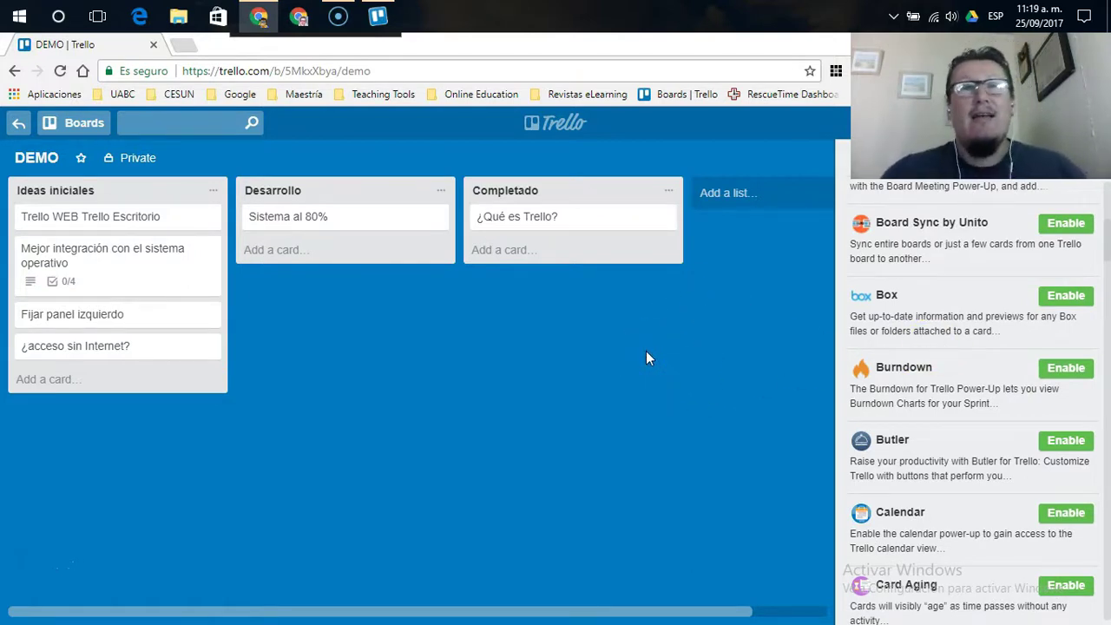
pyautogui.scroll(-4, 932, 377)
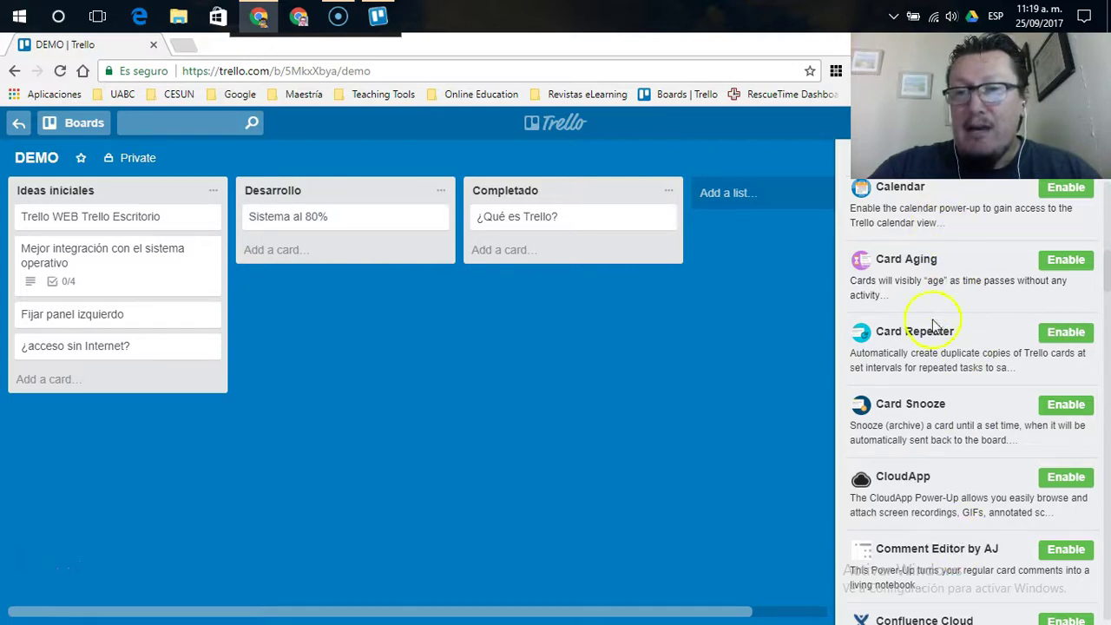
pyautogui.click(747, 379)
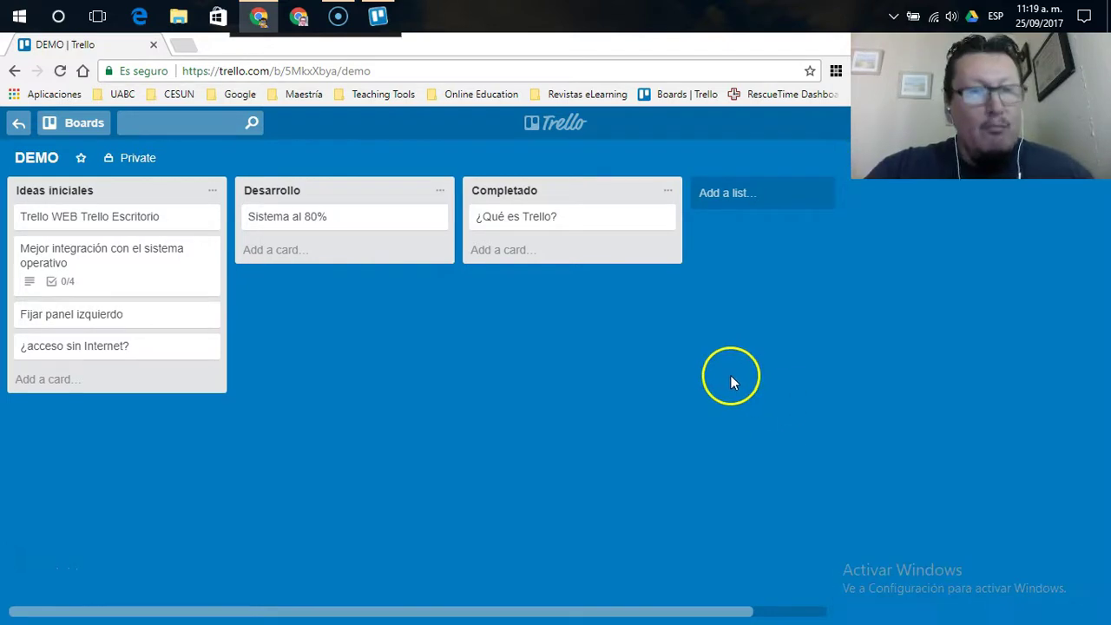
# Move the "Sistema al 80%" card to Completado and switch to the Trello desktop app
pyautogui.moveTo(321, 224); pyautogui.dragTo(564, 253)
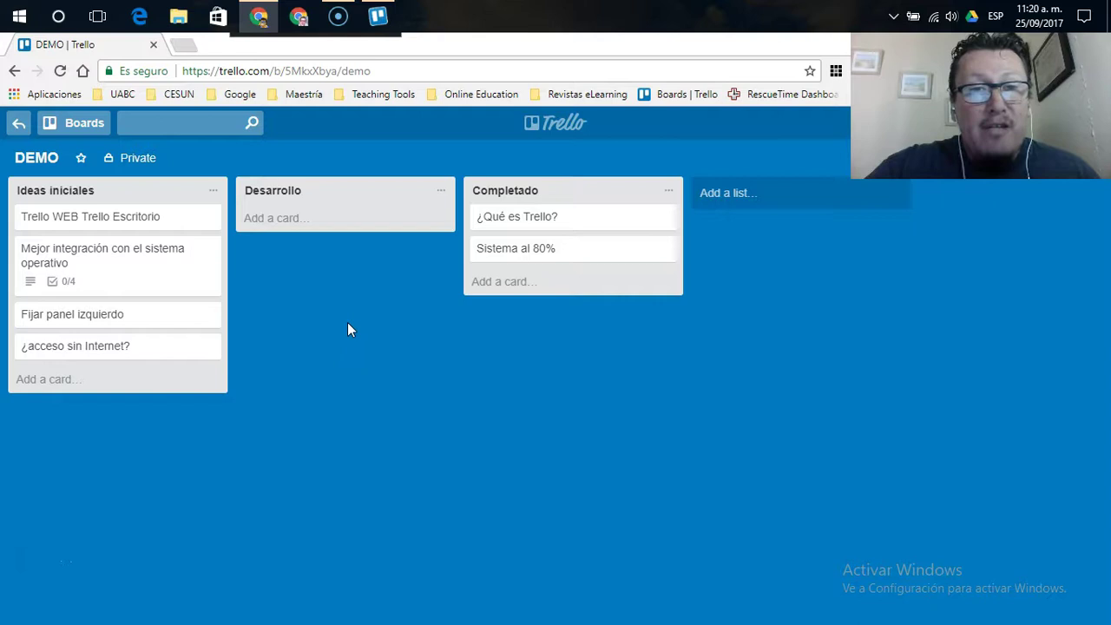
pyautogui.hotkey('alt', 'Tab')
pyautogui.press('Tab')
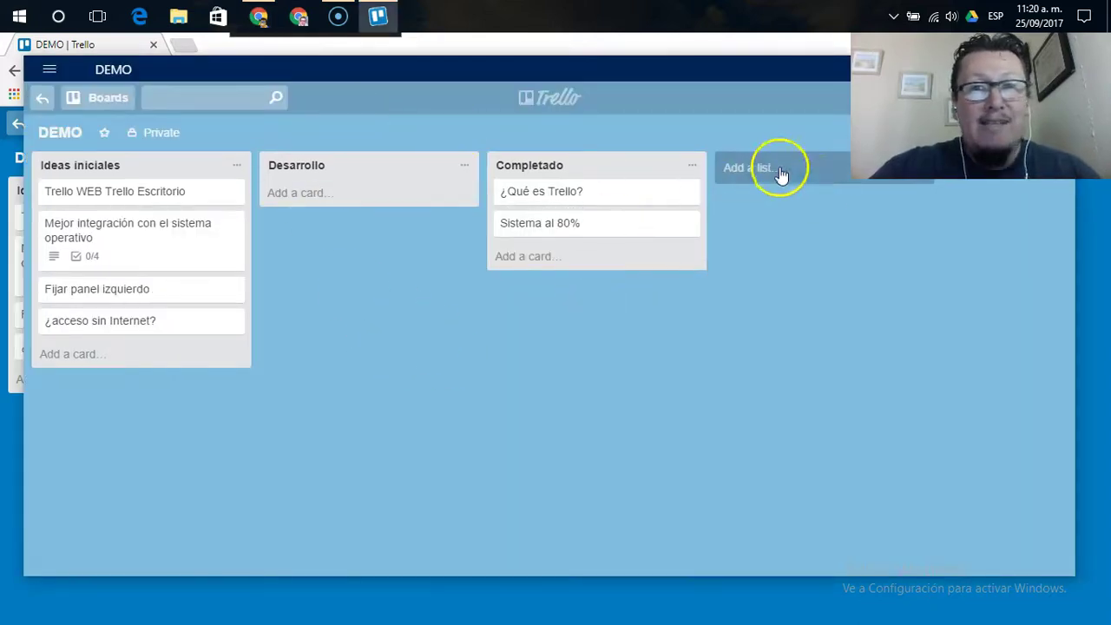
# Minimize and close the Chrome window showing the DEMO board, keeping the Trello desktop app in front
pyautogui.click(771, 45)
pyautogui.moveTo(716, 78); pyautogui.dragTo(786, 127)
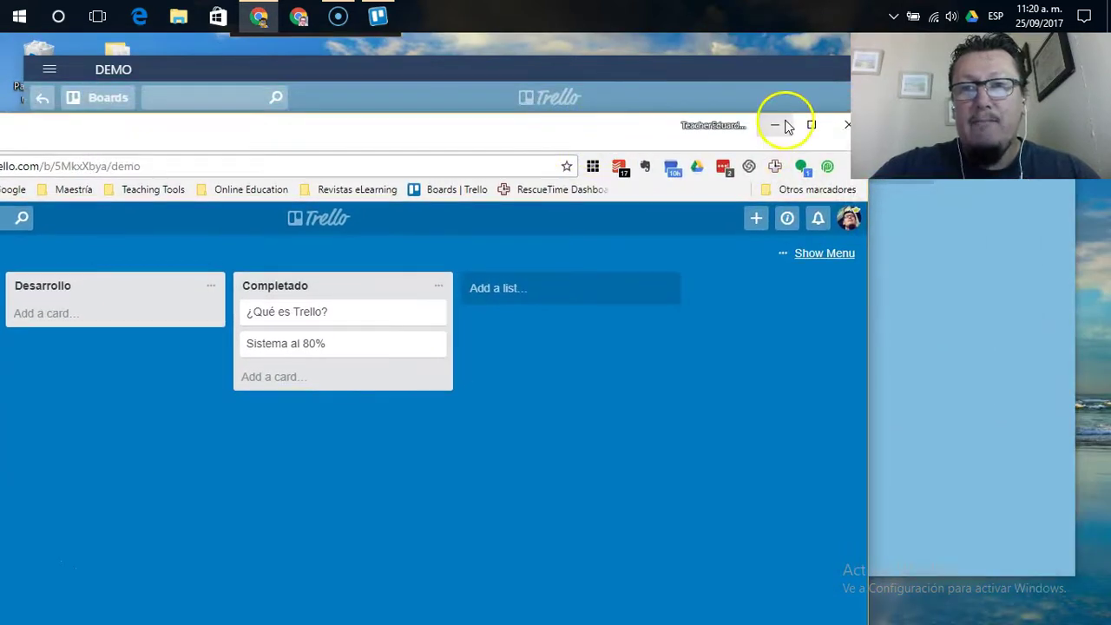
pyautogui.click(785, 127)
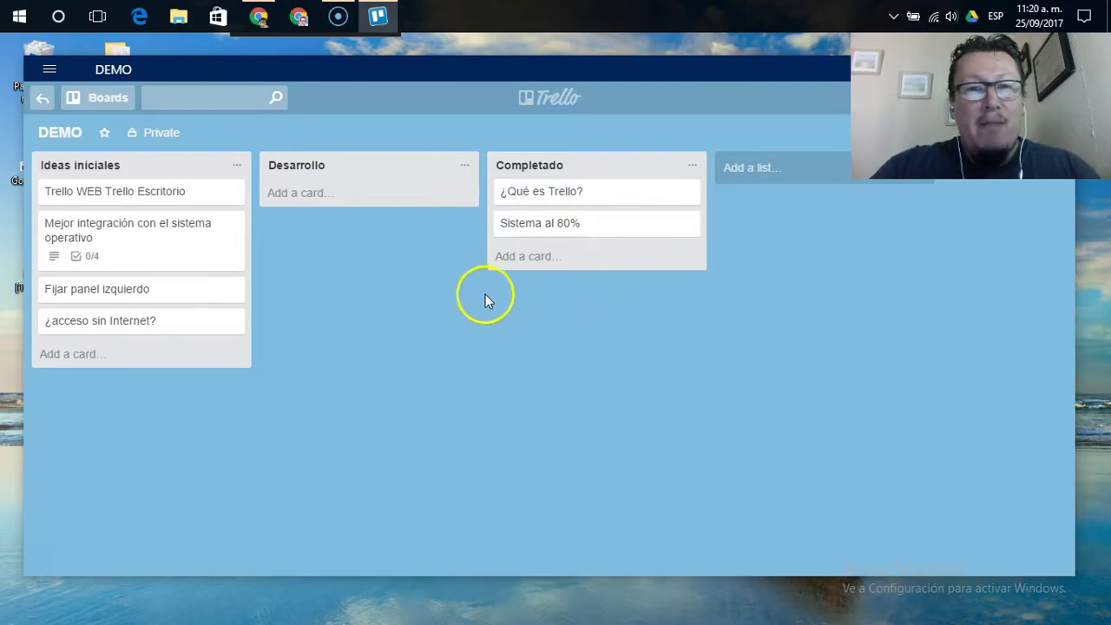
pyautogui.moveTo(505, 73)
pyautogui.mouseDown()
pyautogui.moveTo(505, 98)
pyautogui.moveTo(517, 106)
pyautogui.moveTo(509, 84)
pyautogui.mouseUp()
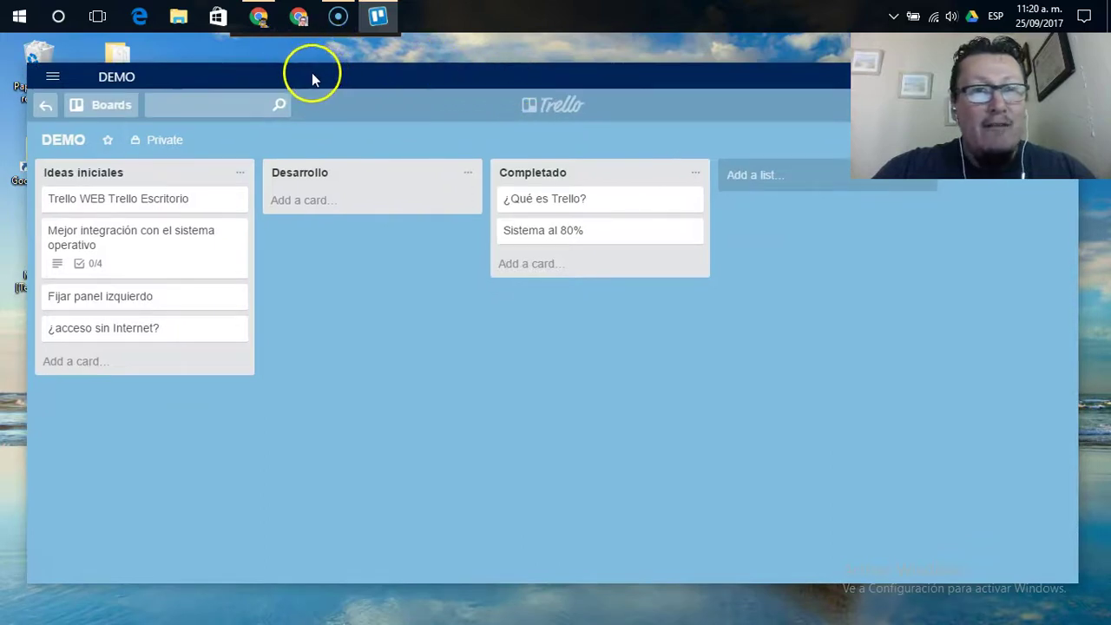
pyautogui.moveTo(259, 17)
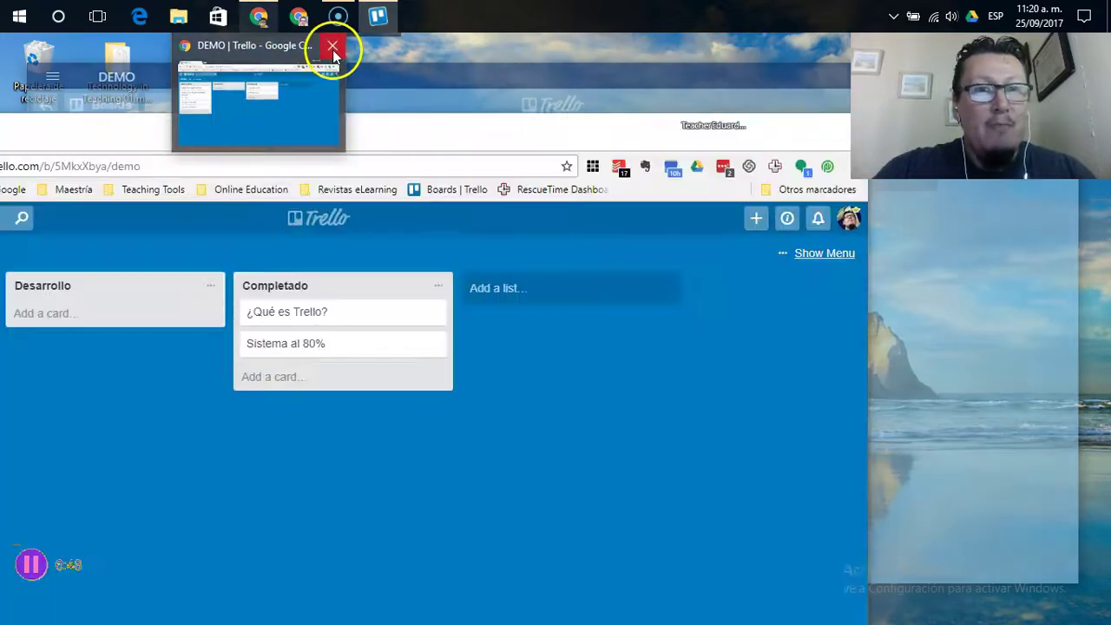
pyautogui.click(332, 45)
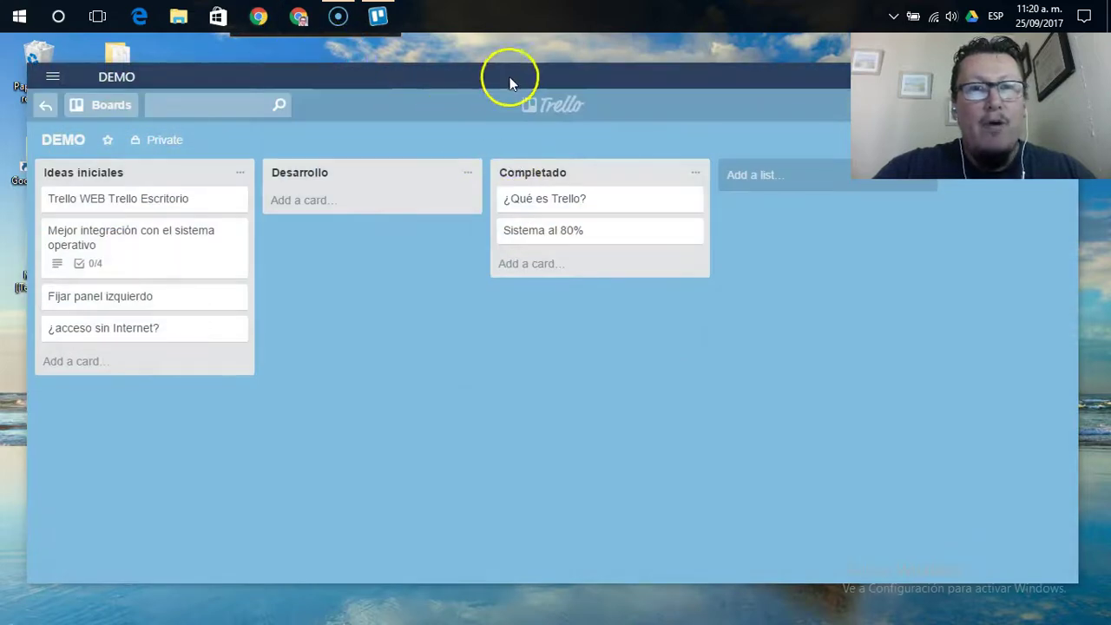
pyautogui.click(538, 87)
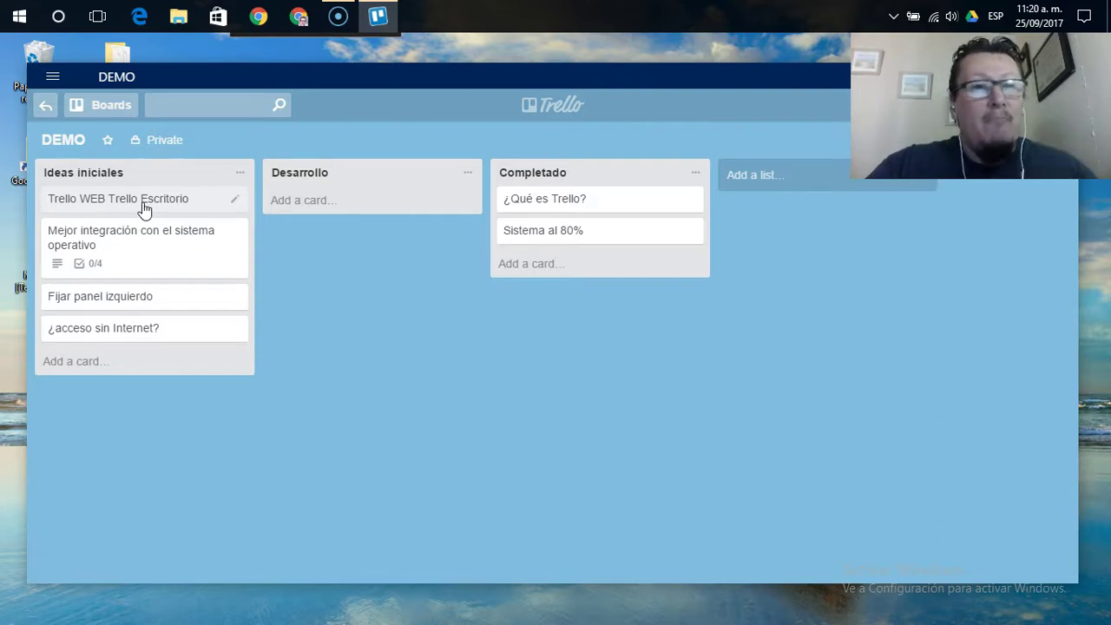
# Move the "Trello WEB Trello Escritorio" card to Completado and the "Mejor integración con el sistema operativo" card to Desarrollo
pyautogui.click(334, 256)
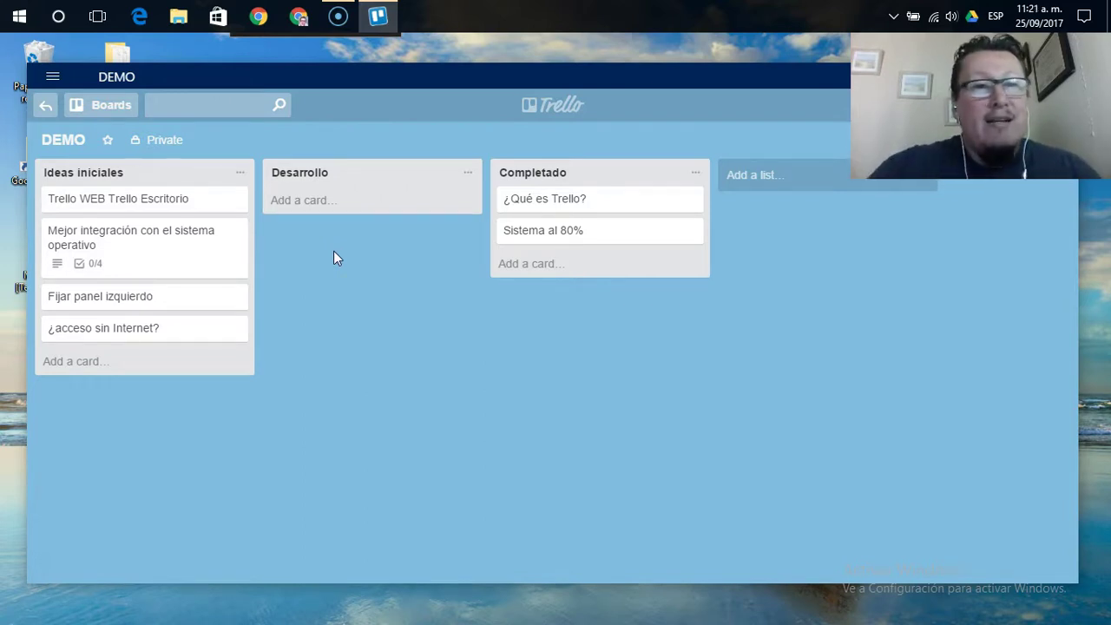
pyautogui.click(137, 202)
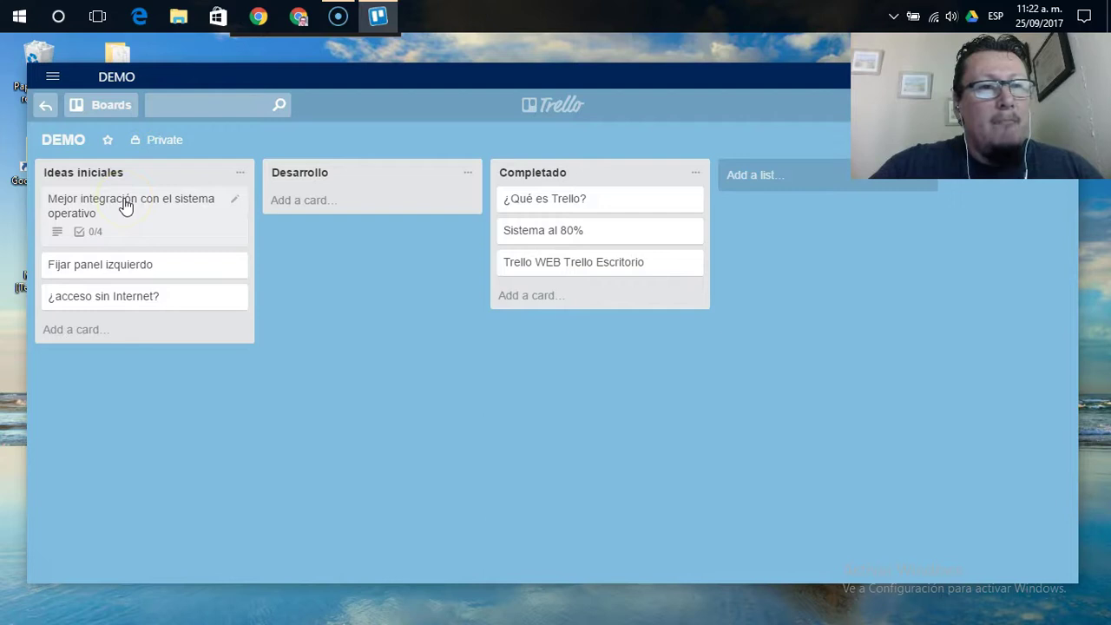
pyautogui.moveTo(131, 208); pyautogui.dragTo(431, 401)
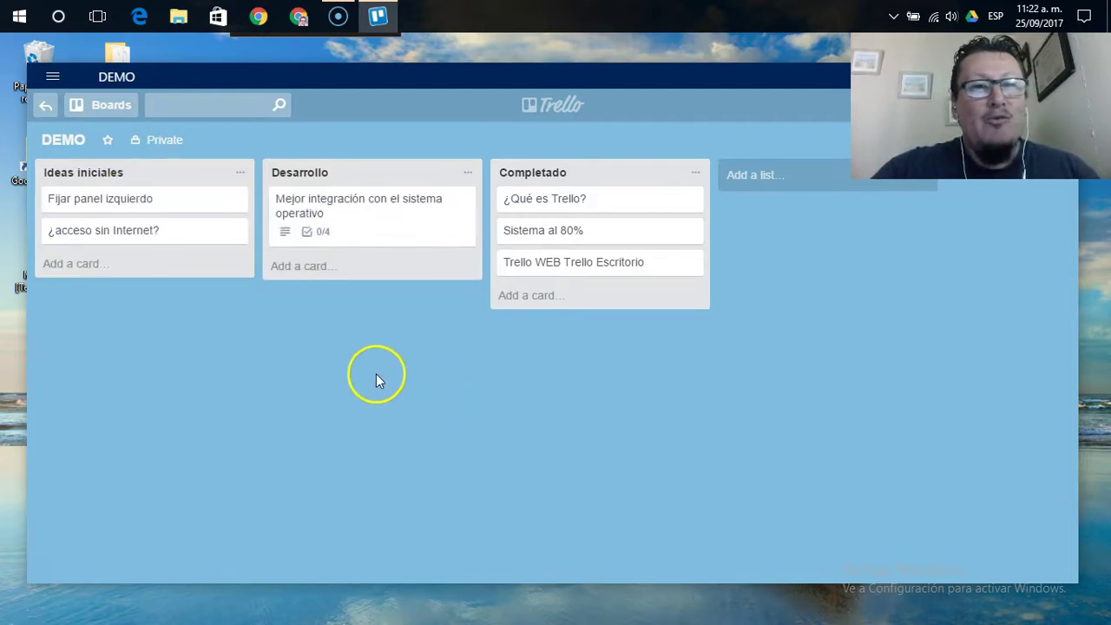
pyautogui.moveTo(570, 263); pyautogui.dragTo(506, 238)
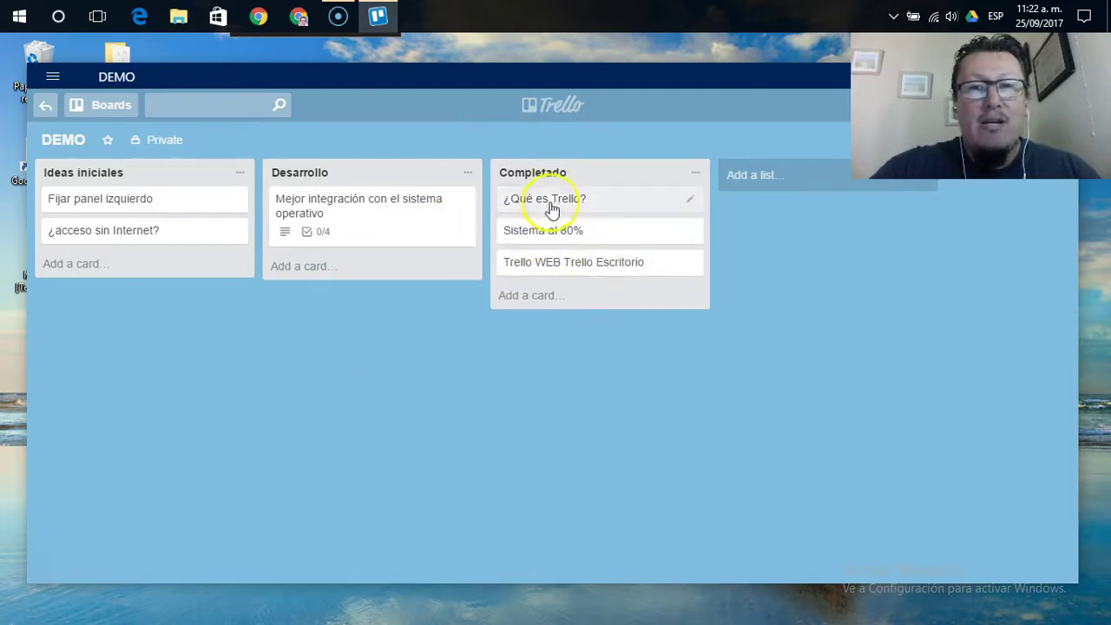
# Open the "Mejor integración con el sistema operativo" card and review its description and checklist
pyautogui.click(351, 213)
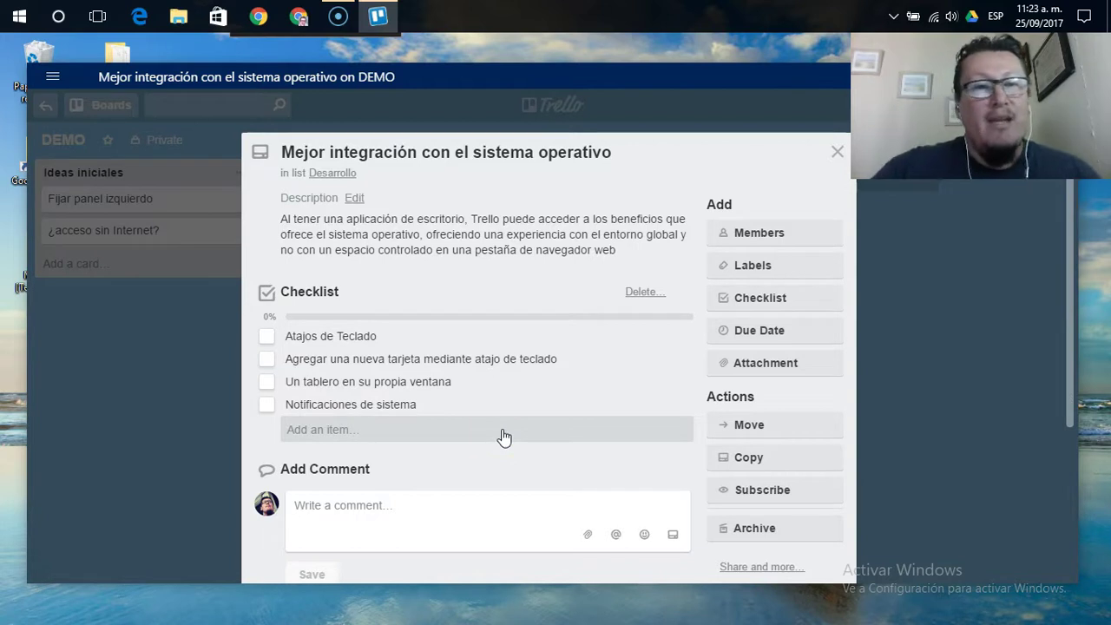
pyautogui.click(425, 343)
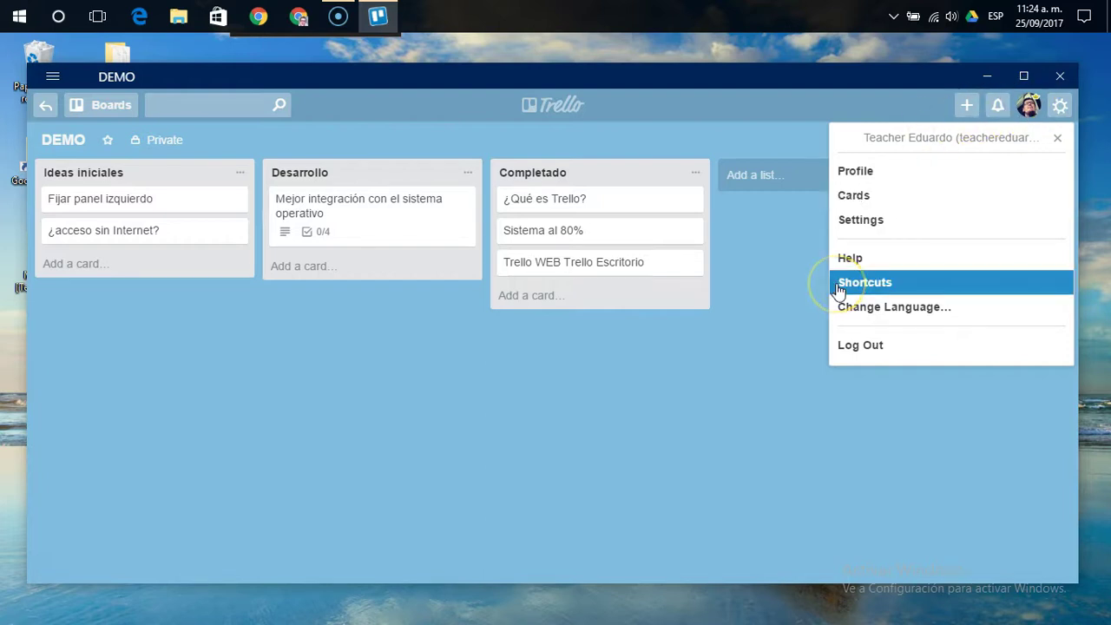
# Open the keyboard shortcuts list and read through its entries, from card navigation to moving a card to an adjacent list
pyautogui.click(840, 289)
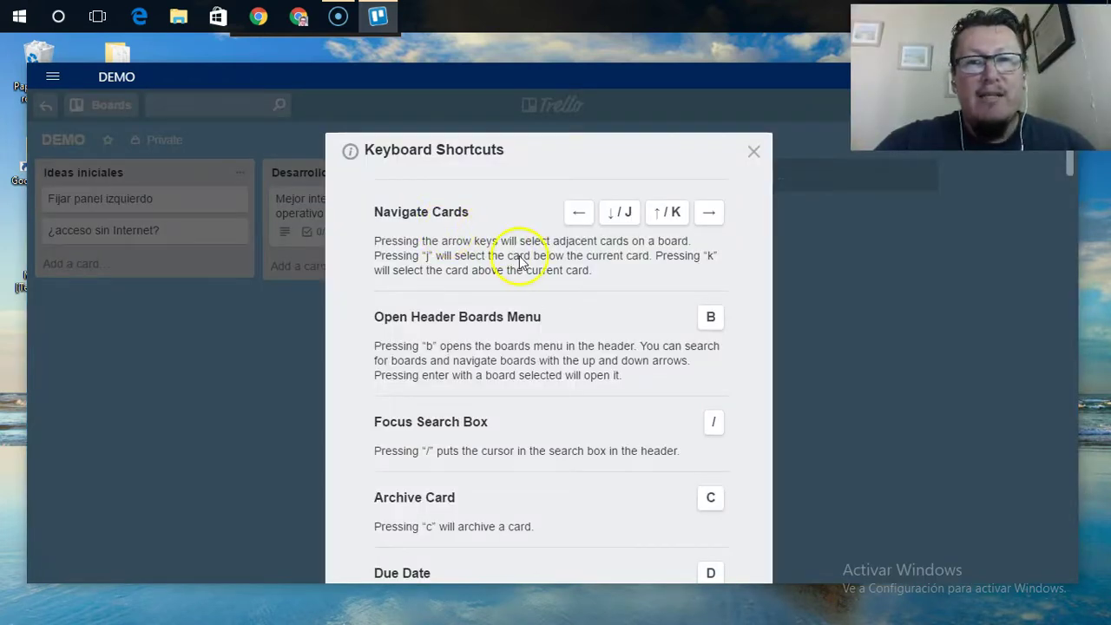
pyautogui.scroll(-2, 521, 262)
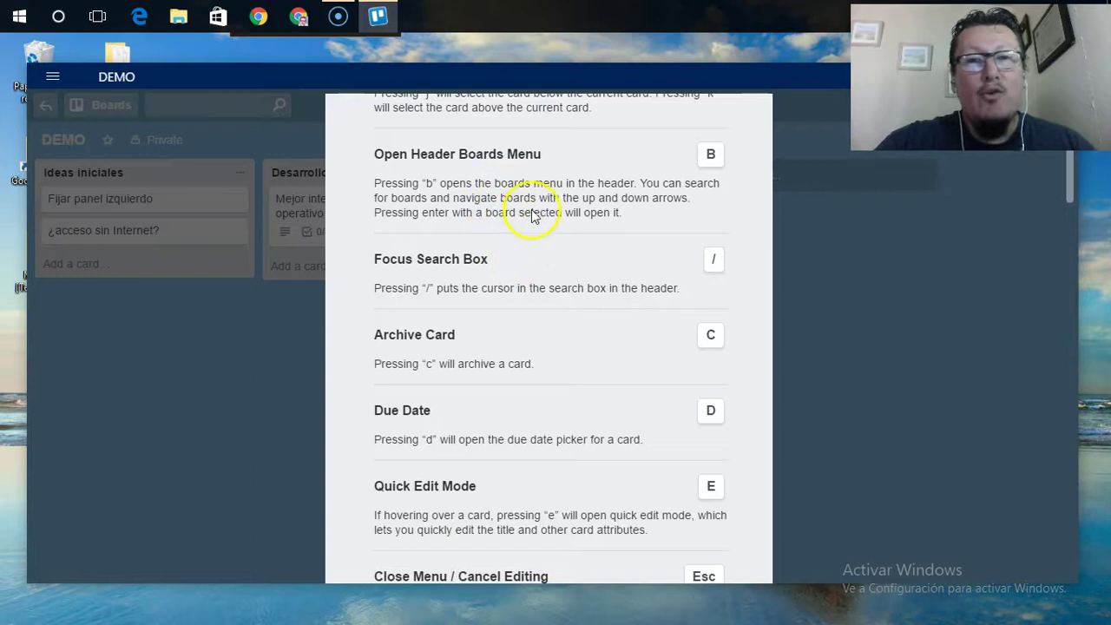
pyautogui.scroll(-2, 533, 215)
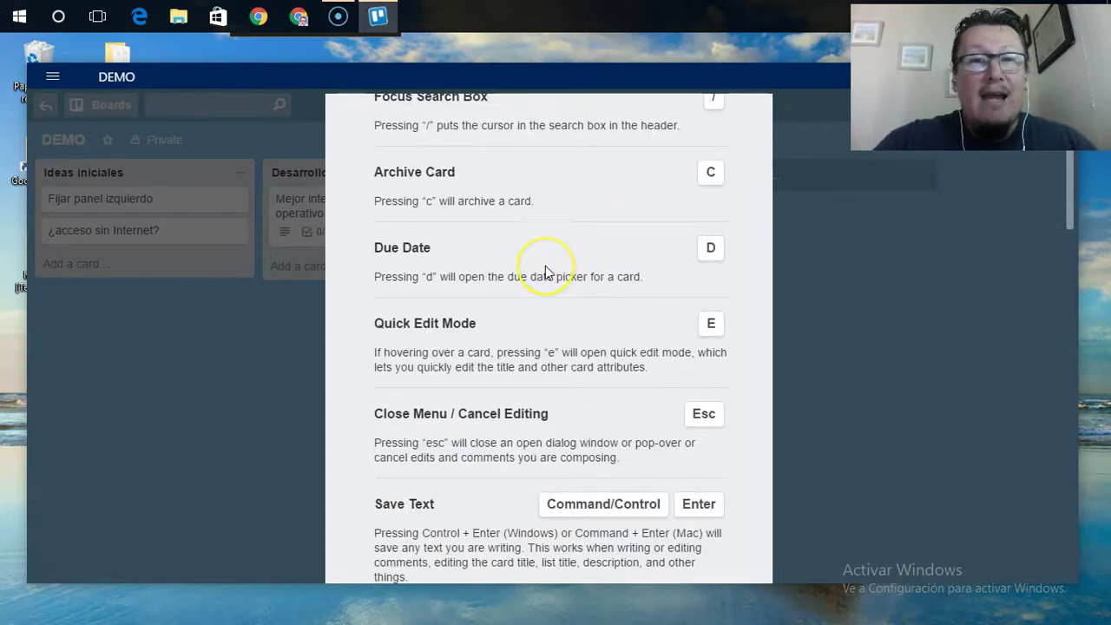
pyautogui.scroll(-2, 545, 270)
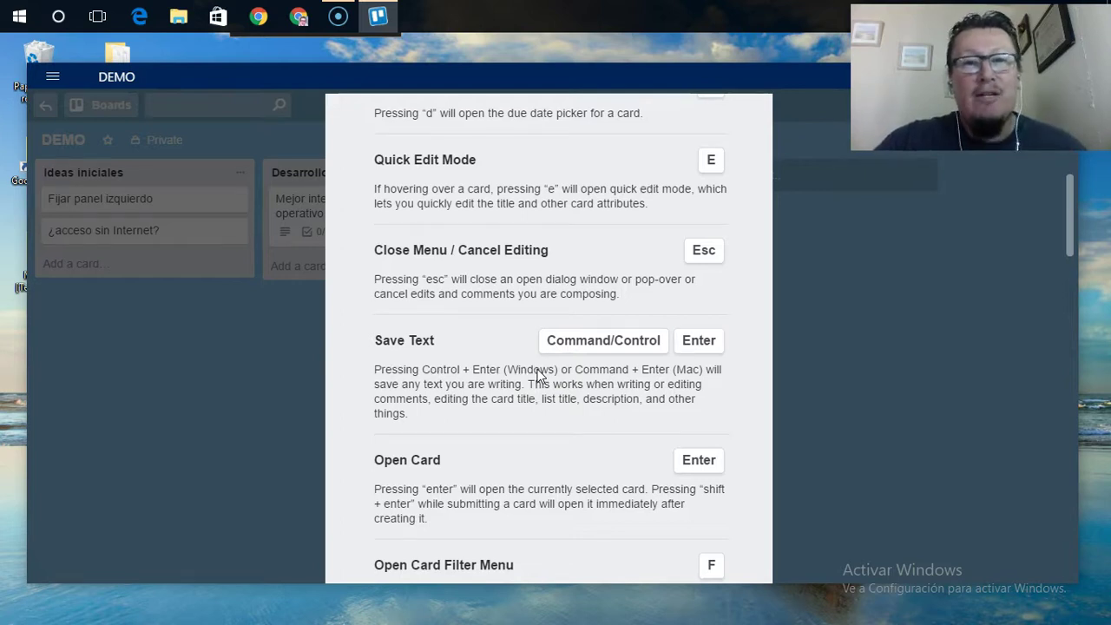
pyautogui.scroll(-5, 538, 375)
pyautogui.scroll(-2, 569, 372)
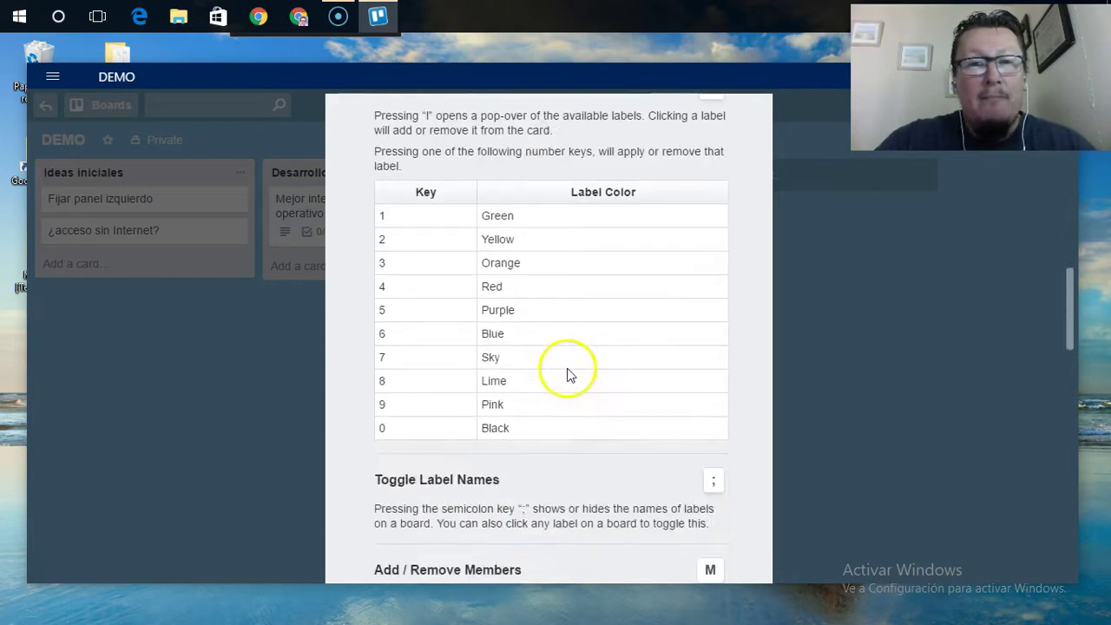
pyautogui.scroll(-3, 570, 371)
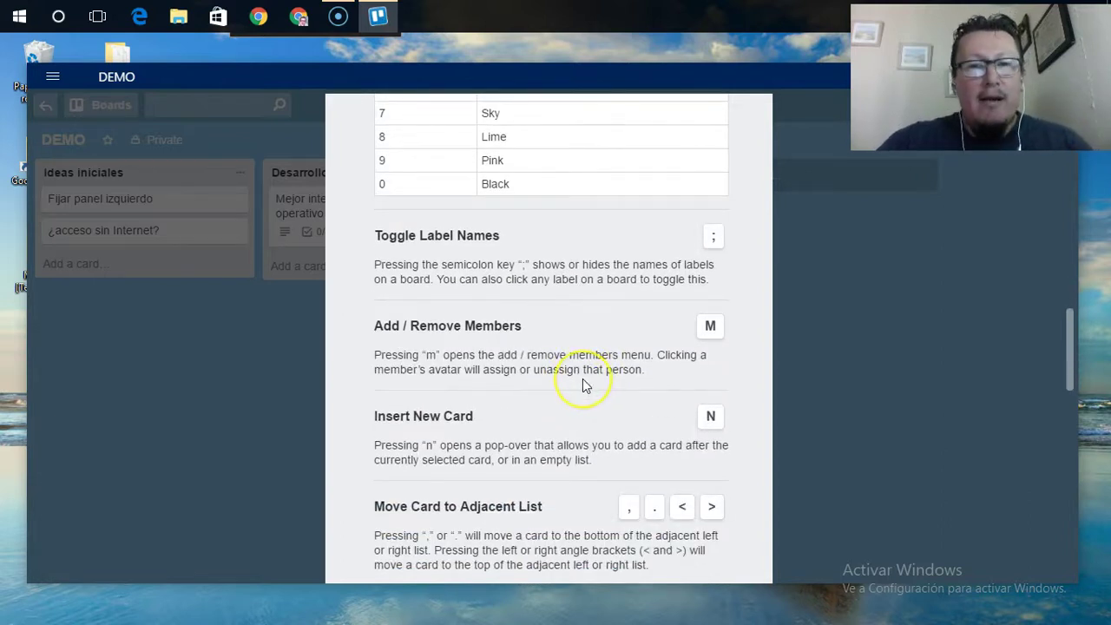
# Leave the shortcuts list, complete "Atajos de Teclado" in the "Mejor integración con el sistema operativo" card's checklist, and close the card
pyautogui.press('Escape')
pyautogui.press('Return')
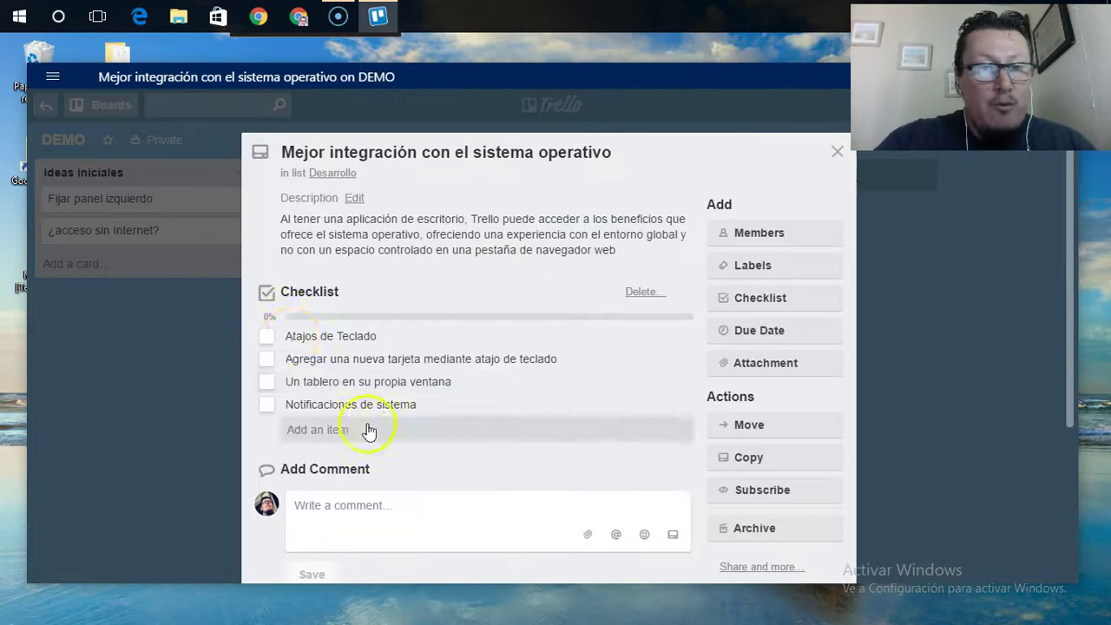
pyautogui.click(266, 338)
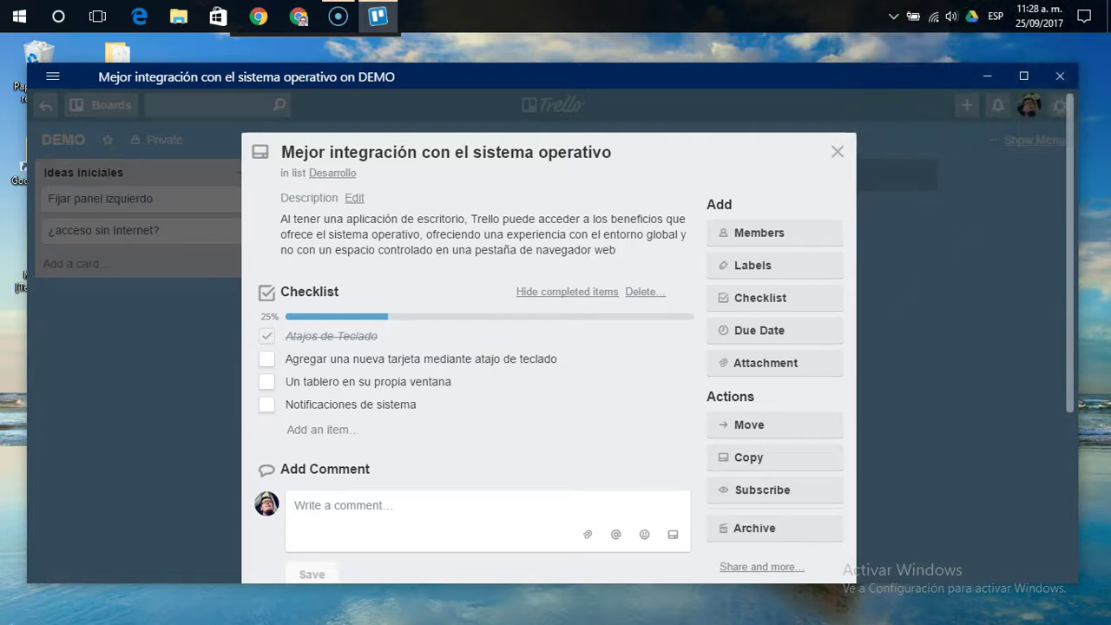
pyautogui.click(999, 156)
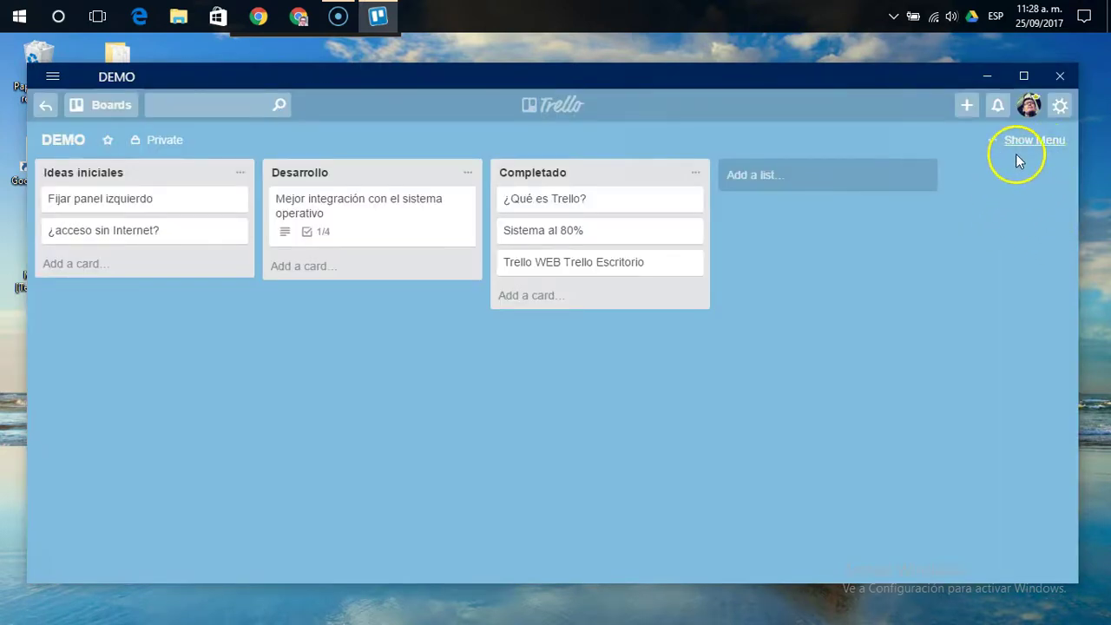
# Open the desktop app's preferences, review the Global Shortcut and Quick Add Shortcut settings, and close them
pyautogui.click(1061, 105)
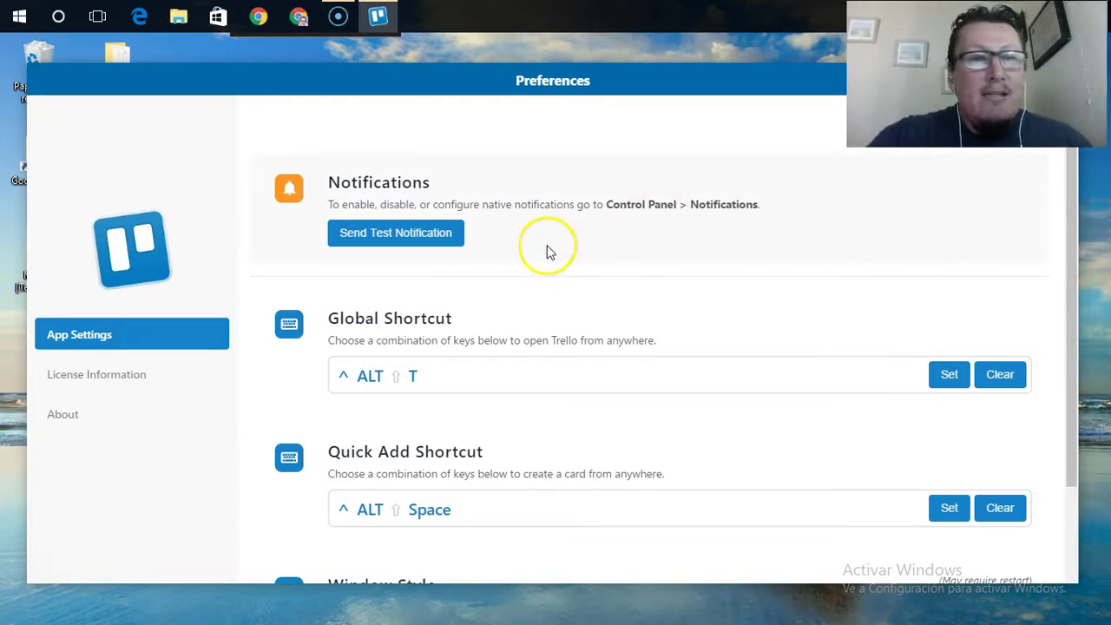
pyautogui.scroll(-2, 538, 248)
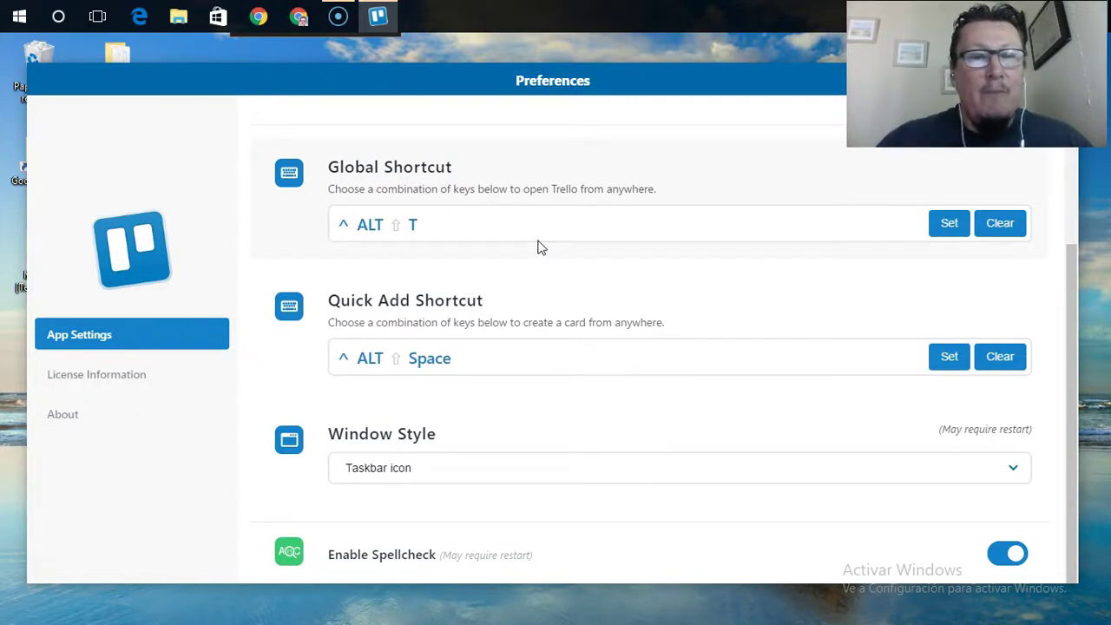
pyautogui.scroll(1, 538, 248)
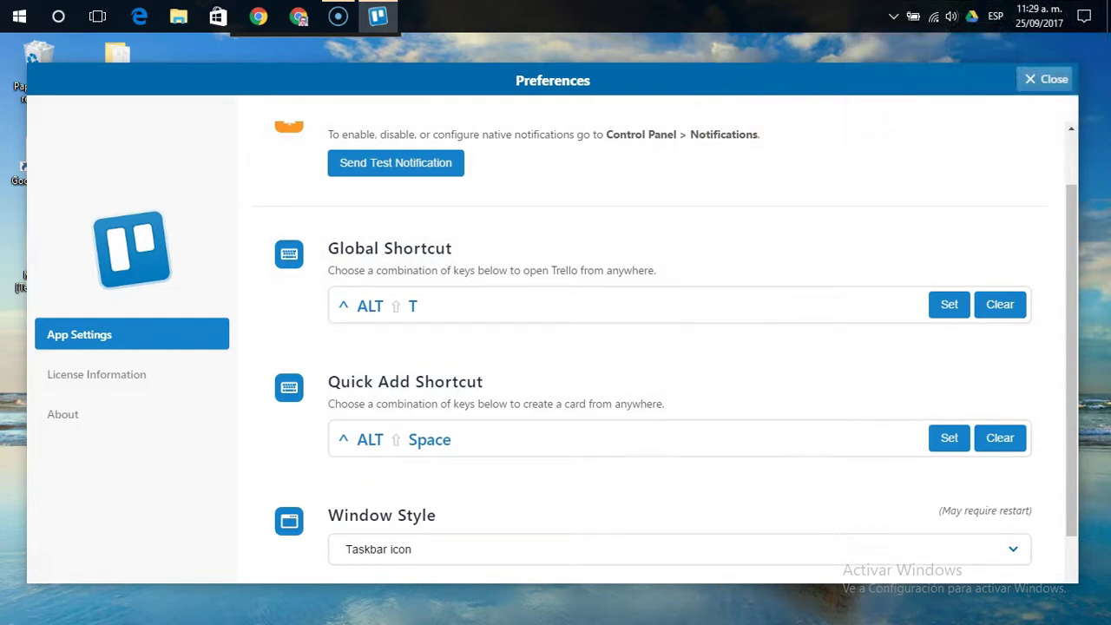
pyautogui.click(1050, 80)
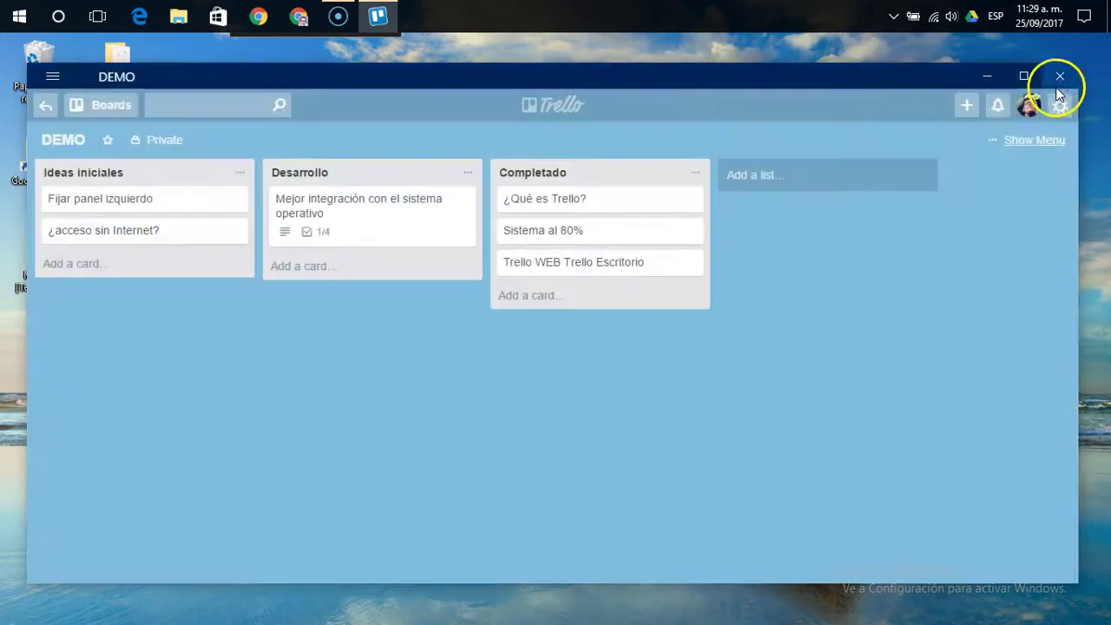
# Minimize the DEMO board window, bring it back to the front, and minimize it again to show the desktop
pyautogui.click(985, 76)
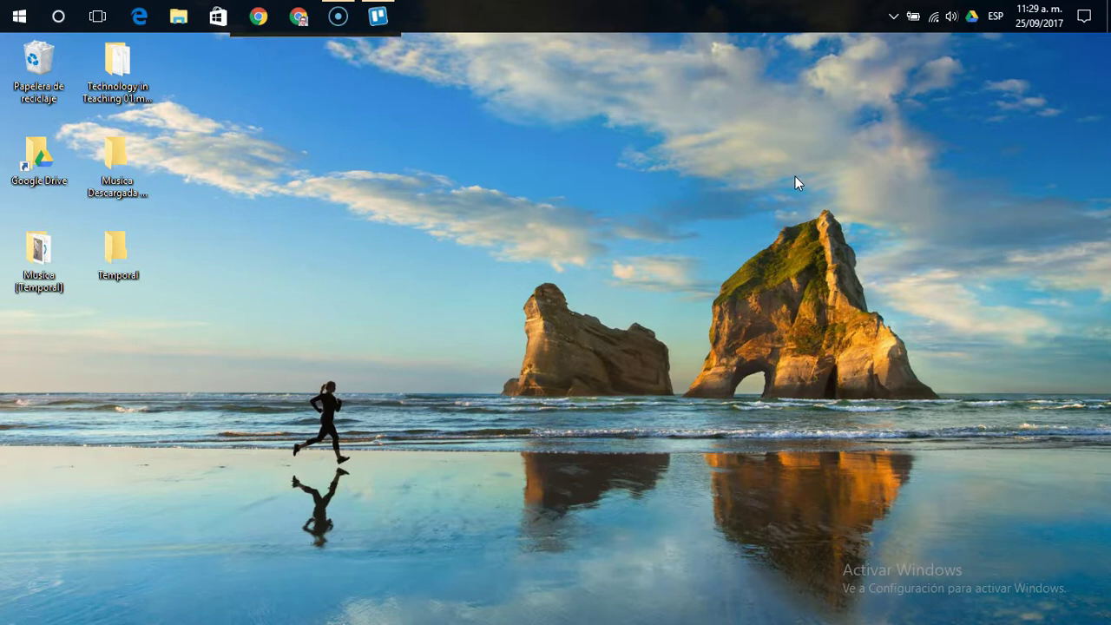
pyautogui.hotkey('alt', 'Tab')
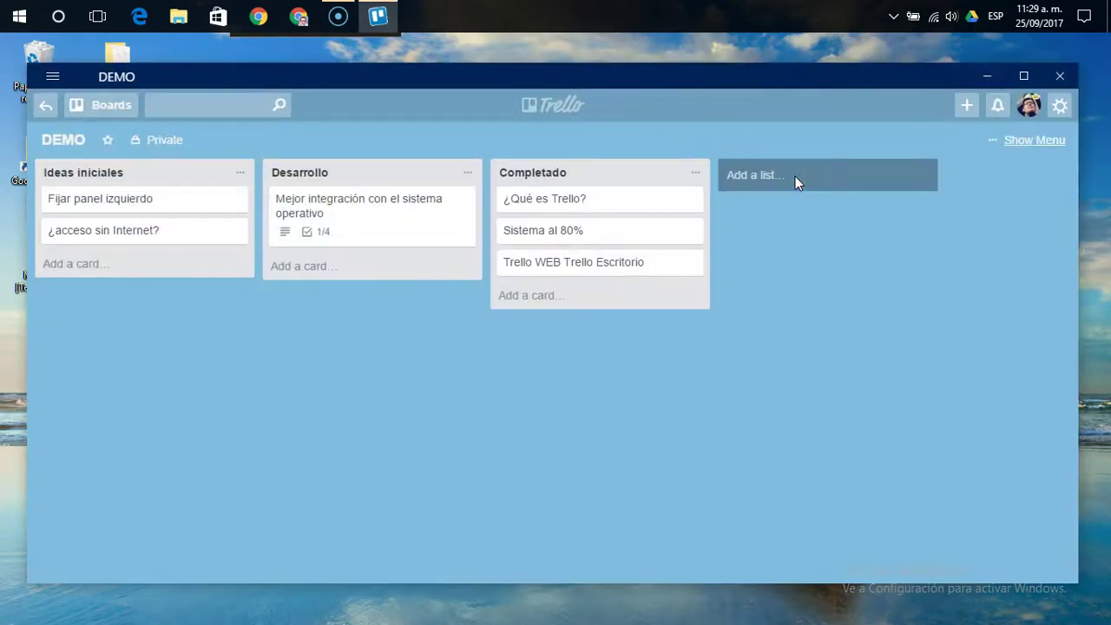
pyautogui.click(813, 177)
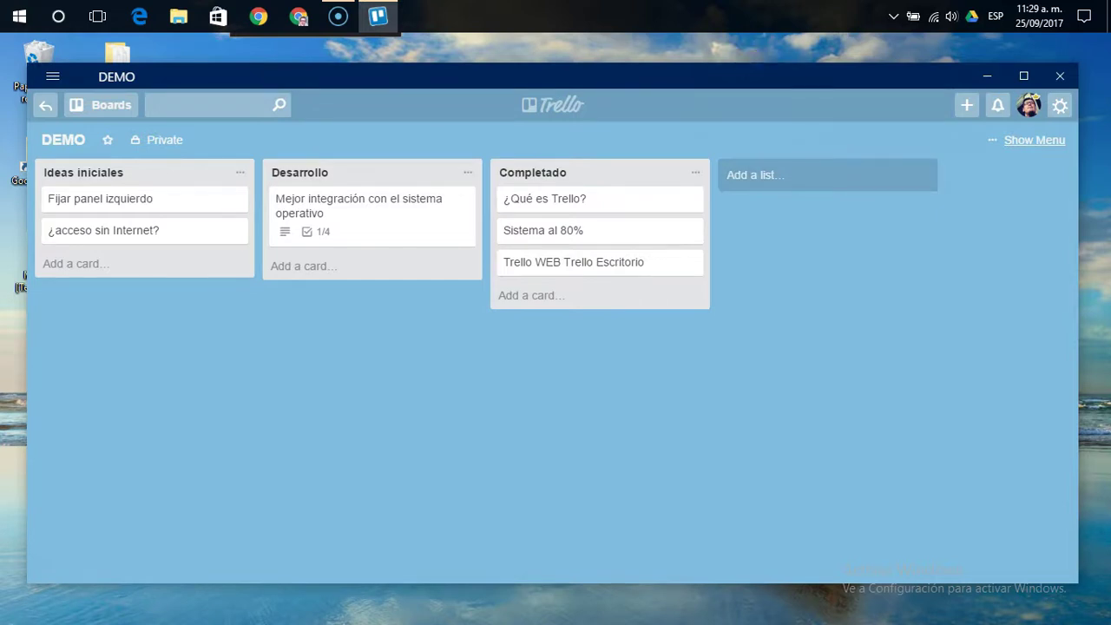
pyautogui.click(378, 16)
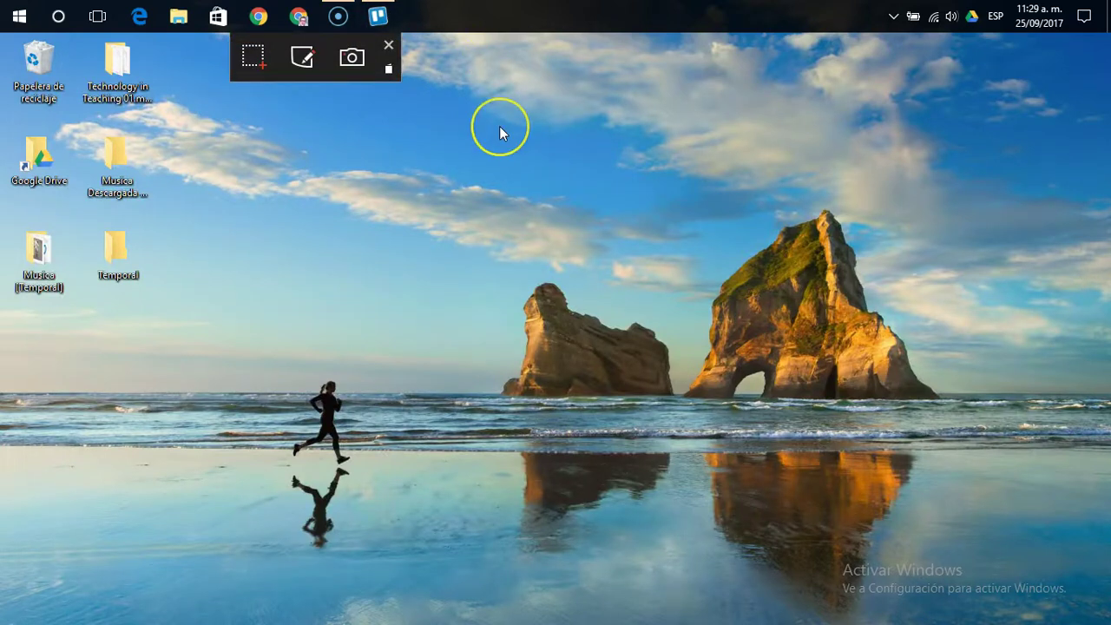
# Open the quick-add card form, select the Aprendizaje Virtual board, browse its lists, and leave without creating a card
pyautogui.hotkey('ctrl', 'alt', 'space')
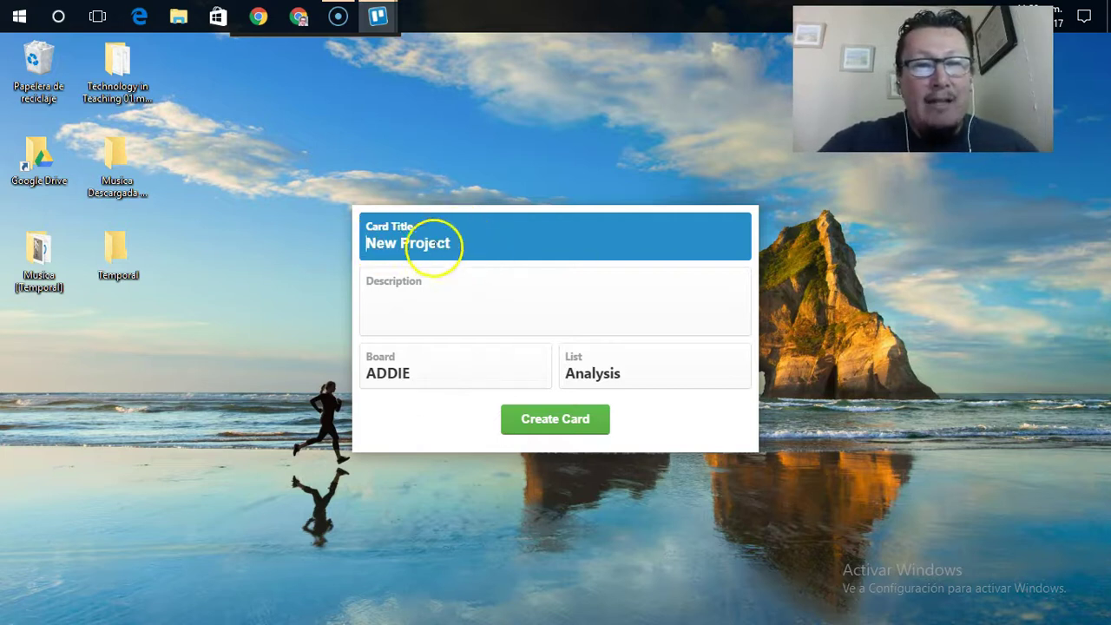
pyautogui.click(415, 296)
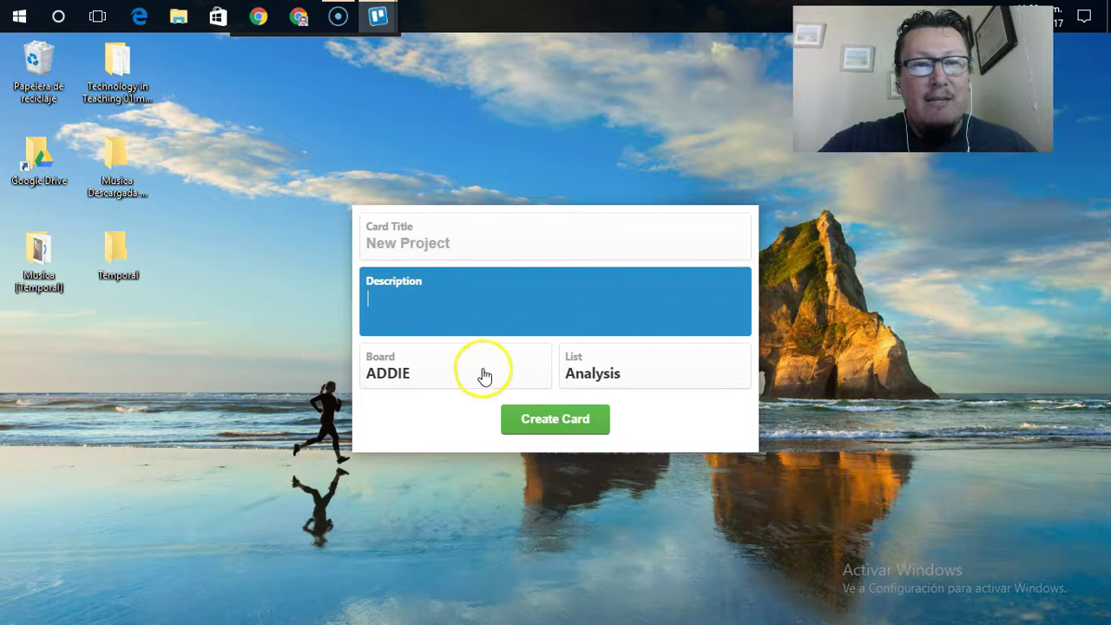
pyautogui.click(420, 381)
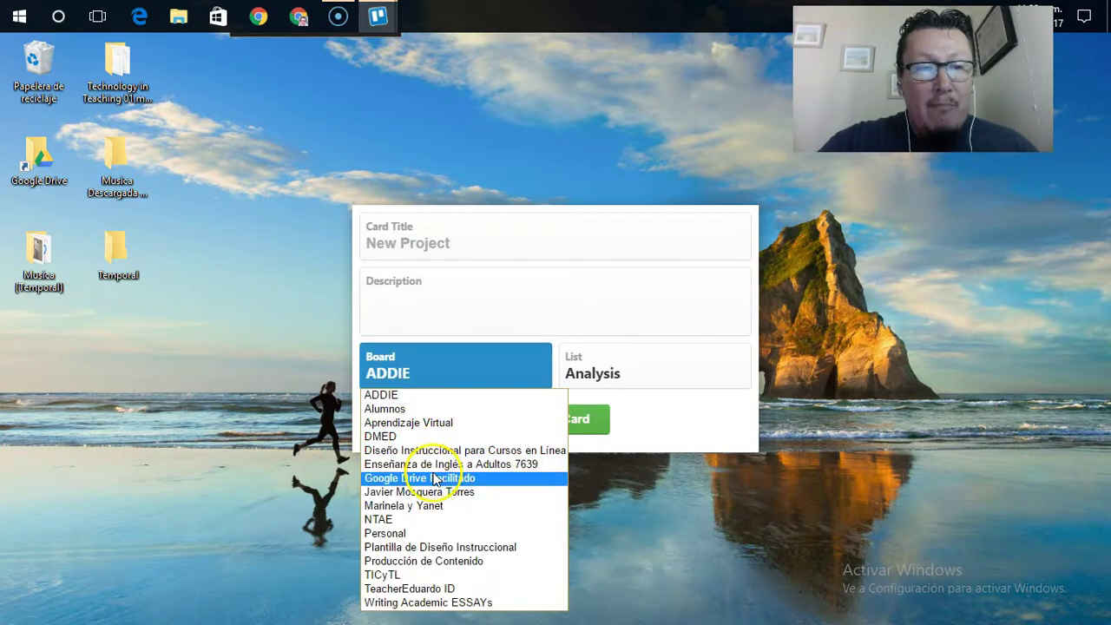
pyautogui.click(625, 326)
pyautogui.click(520, 378)
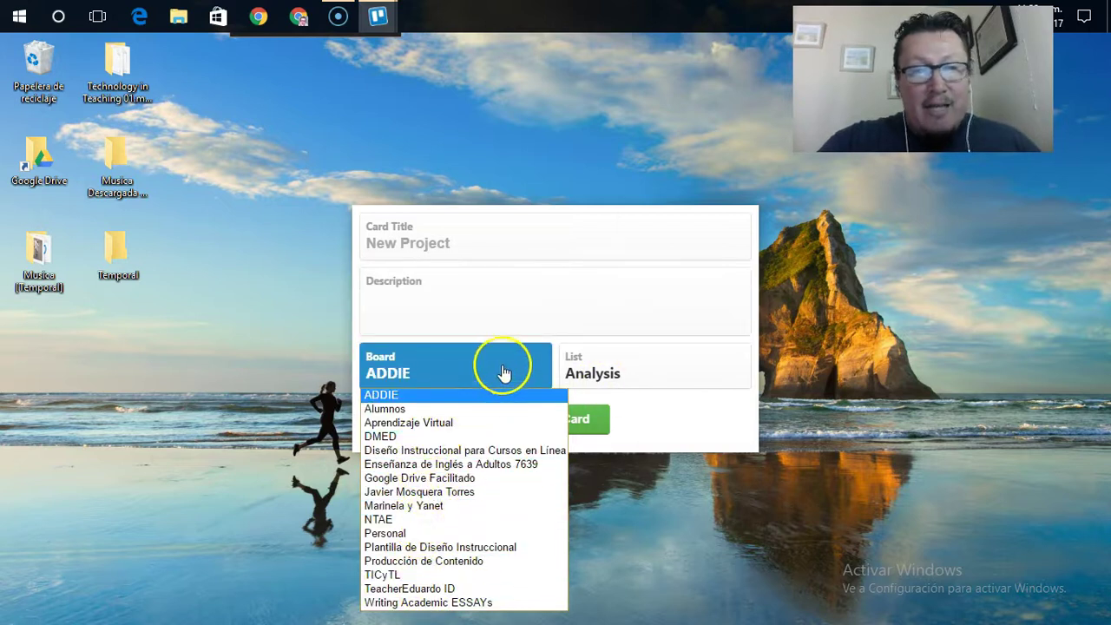
pyautogui.click(454, 423)
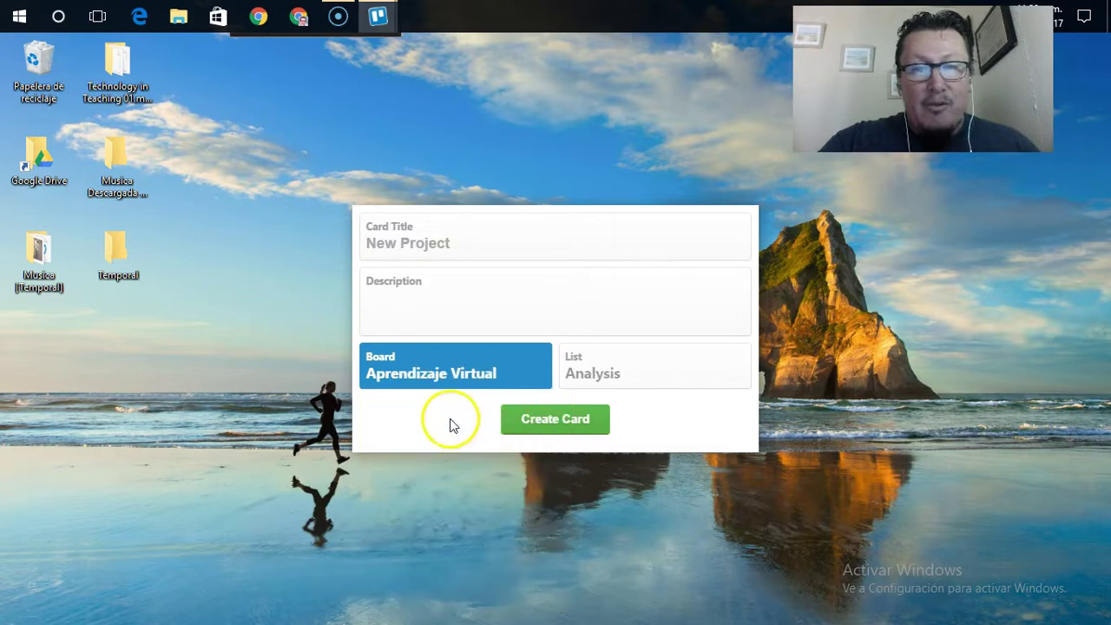
pyautogui.click(589, 371)
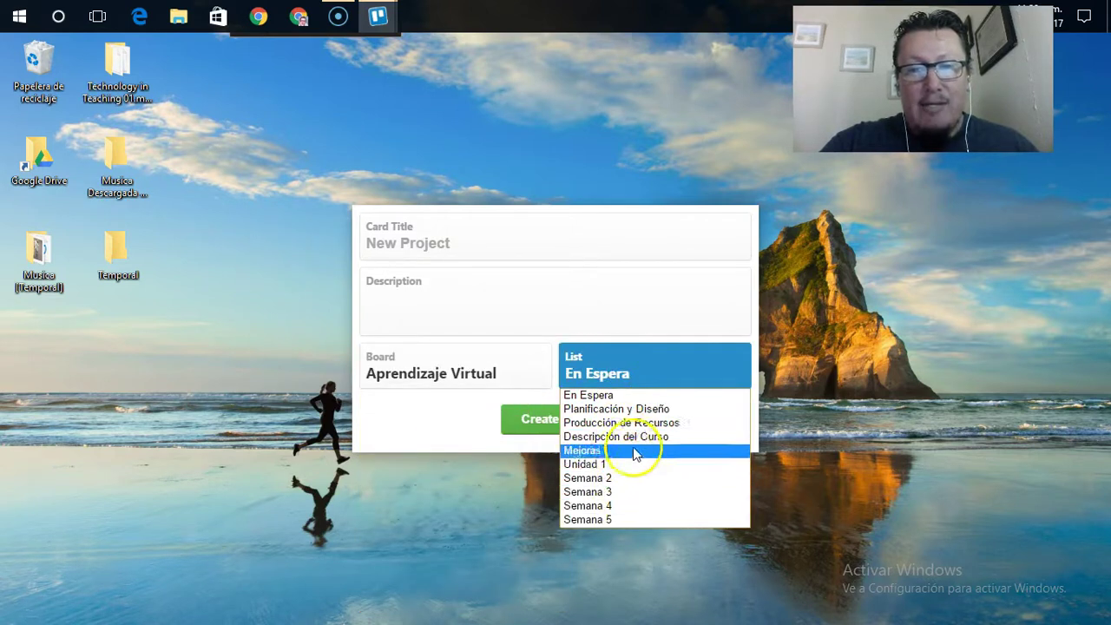
pyautogui.click(434, 405)
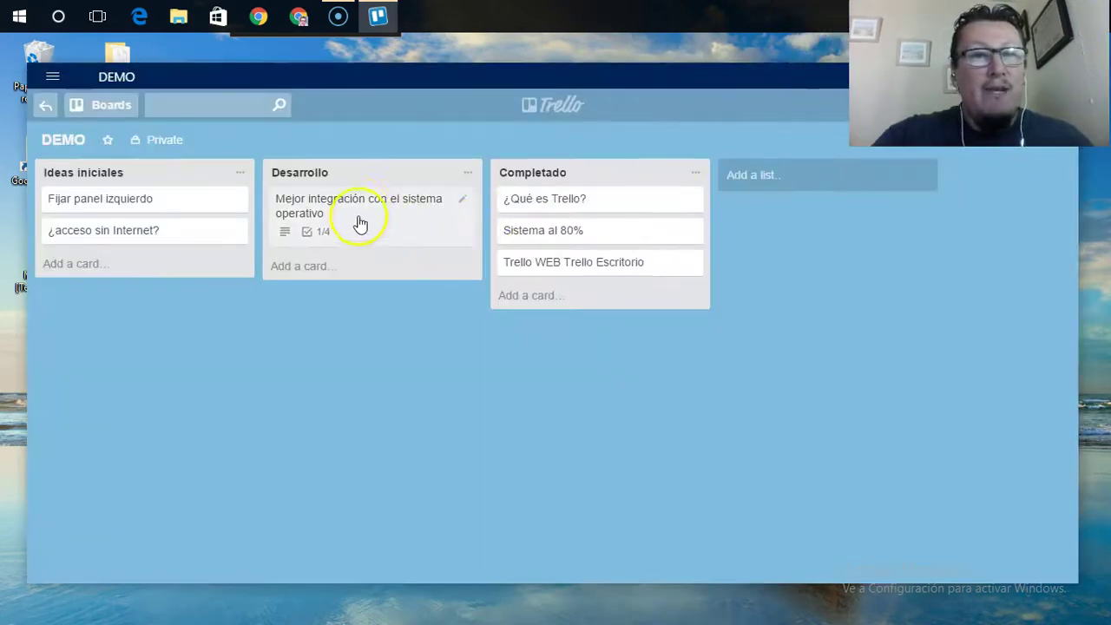
# Open the "Mejor integración con el sistema operativo" card and complete the checklist item "Agregar una nueva tarjeta mediante atajo de teclado"
pyautogui.click(365, 213)
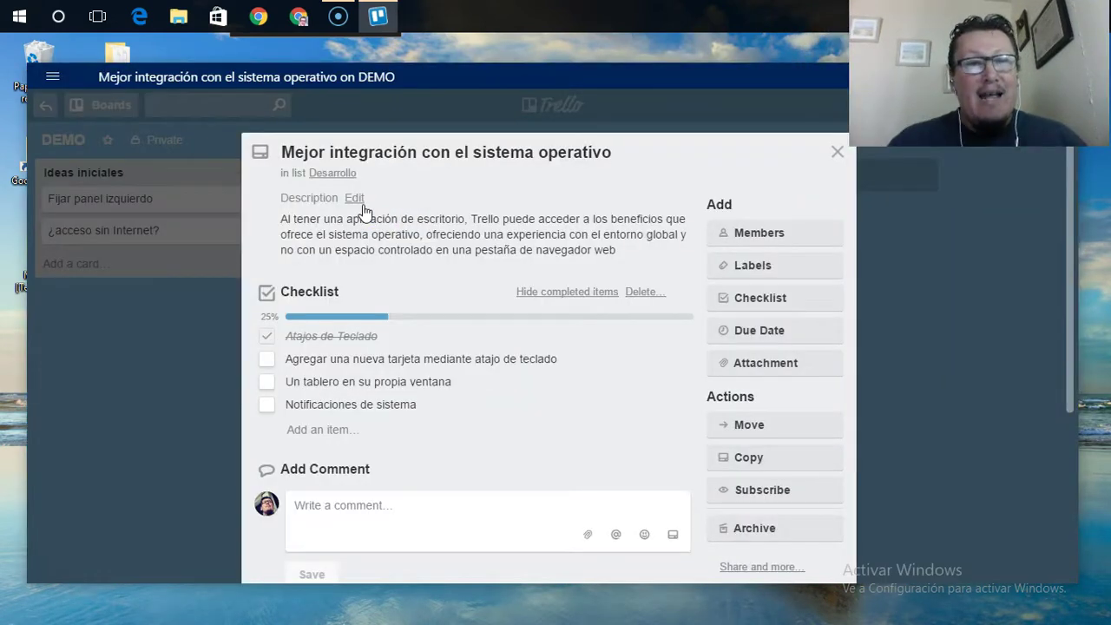
pyautogui.click(419, 359)
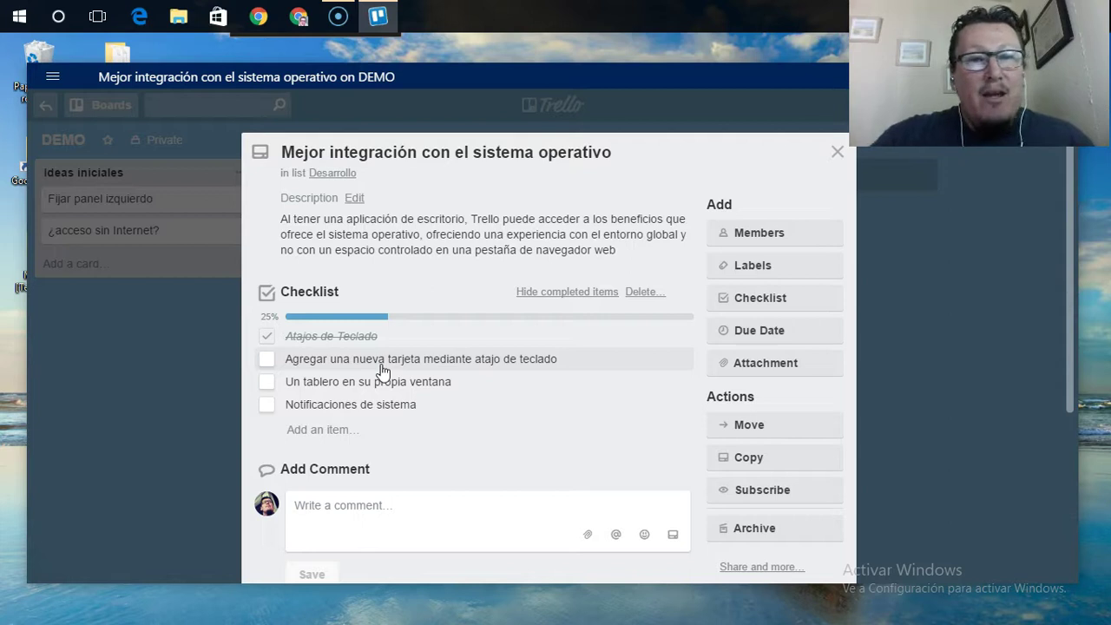
pyautogui.click(265, 361)
pyautogui.click(265, 361)
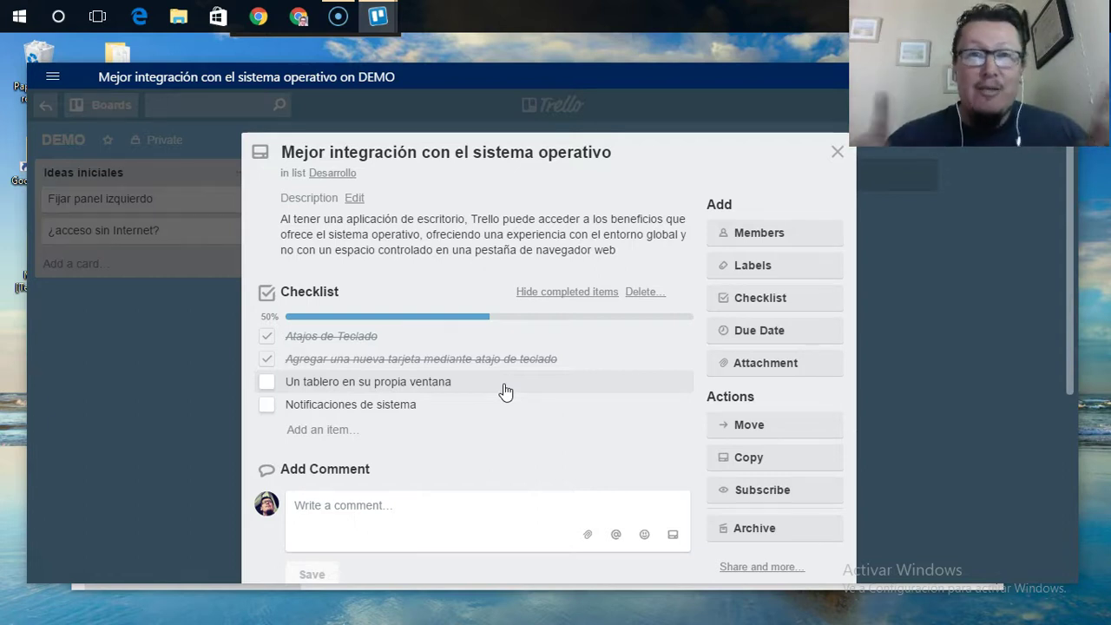
# Open a second Trello window, reposition it slightly, and open the Writing Academic ESSAYs board in it
pyautogui.rightClick(379, 18)
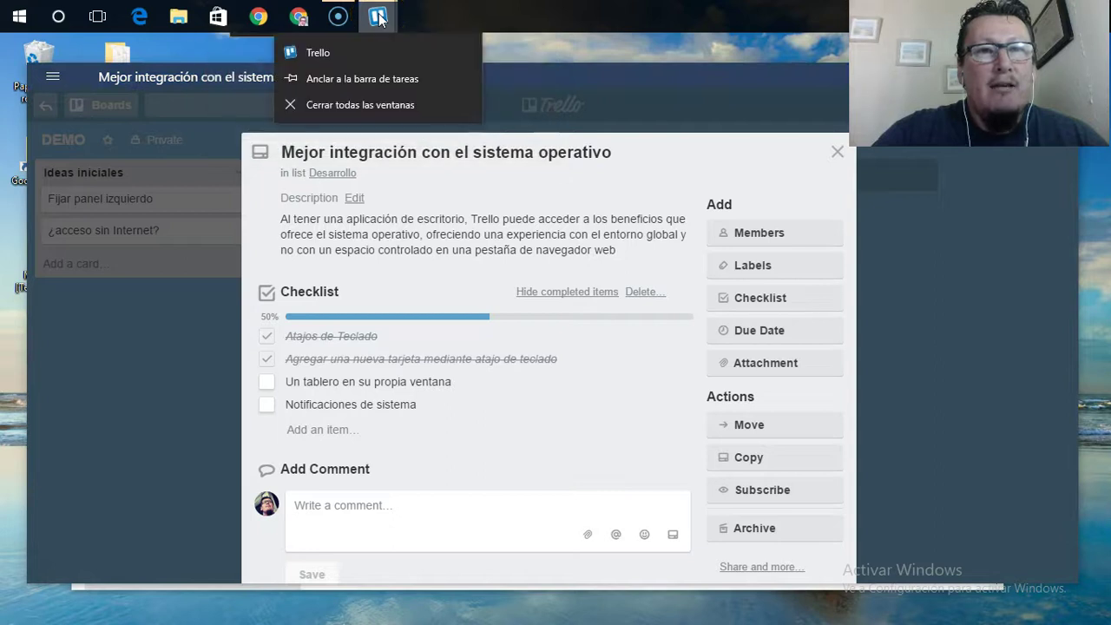
pyautogui.click(318, 53)
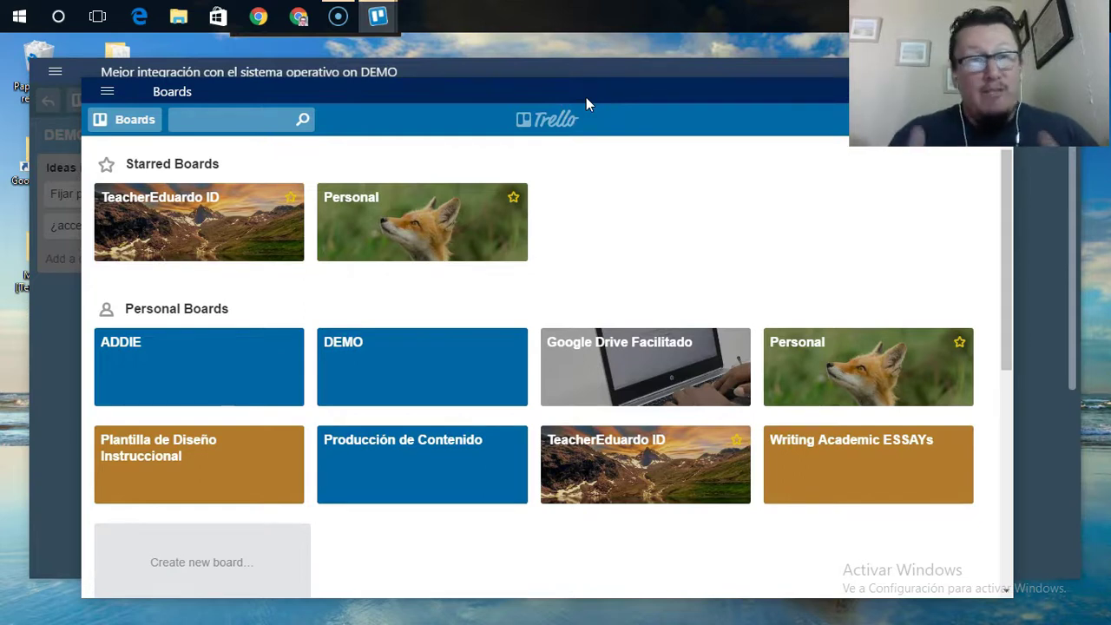
pyautogui.moveTo(586, 102); pyautogui.dragTo(569, 88)
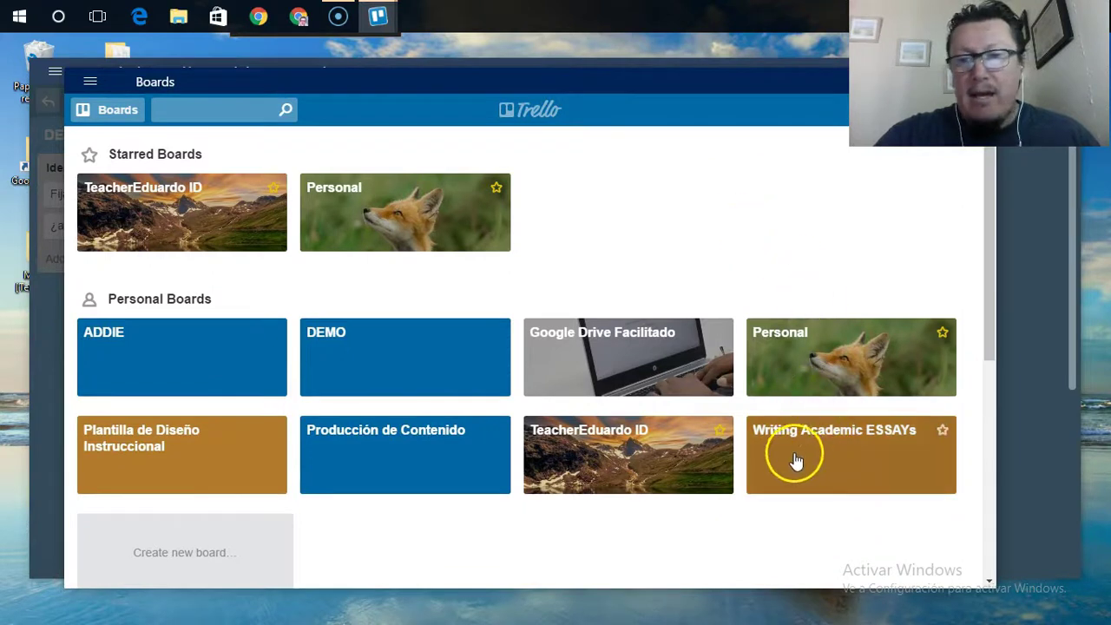
pyautogui.click(842, 476)
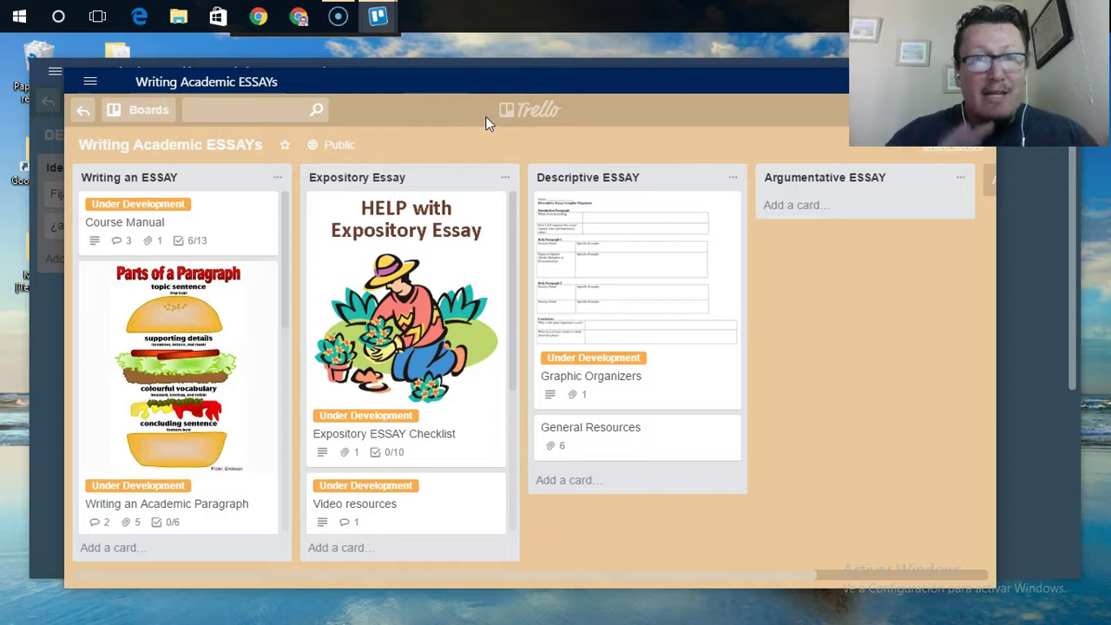
# Tile the two Trello windows side by side, with Writing Academic ESSAYs on the right half and DEMO on the left
pyautogui.click(505, 89)
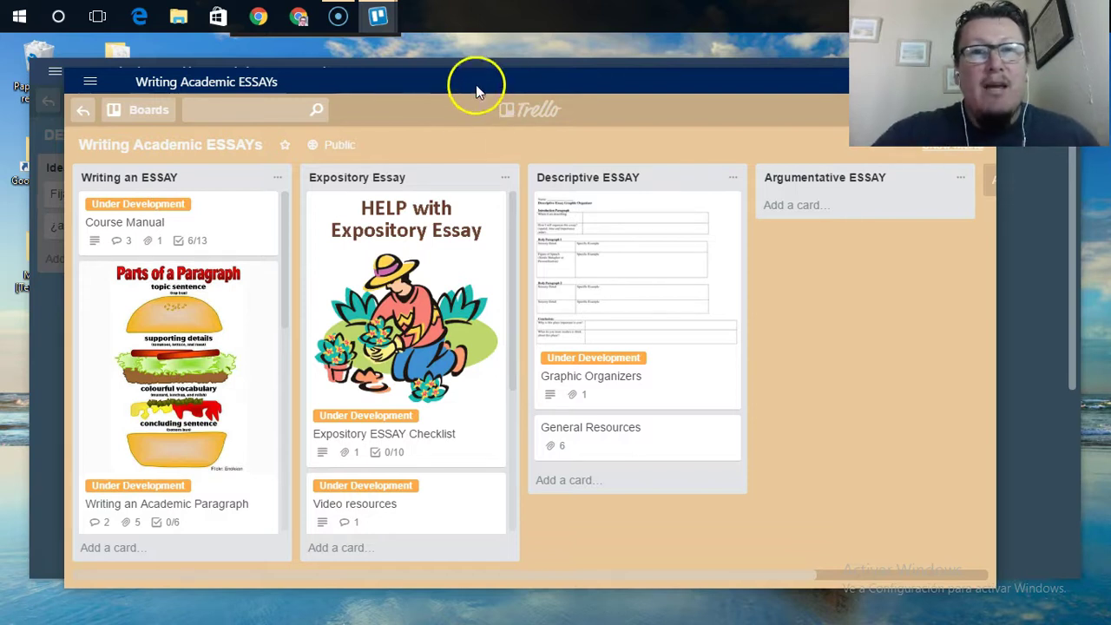
pyautogui.moveTo(478, 76); pyautogui.dragTo(1107, 164)
pyautogui.click(290, 215)
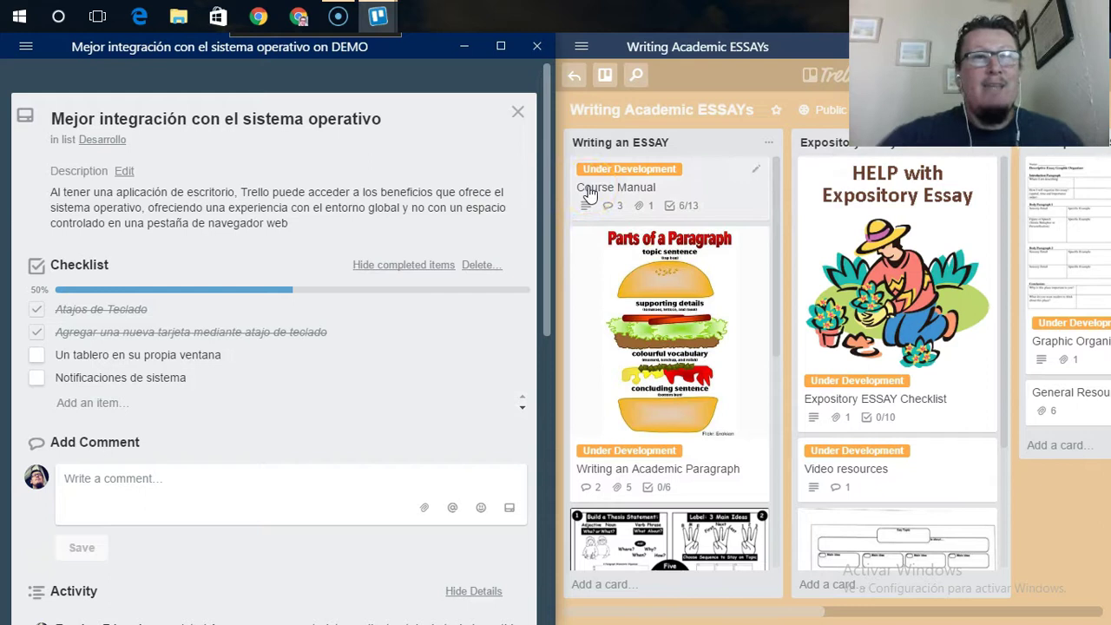
# Close the open card on the DEMO board and restore that window from its half-screen layout to a floating size
pyautogui.click(465, 78)
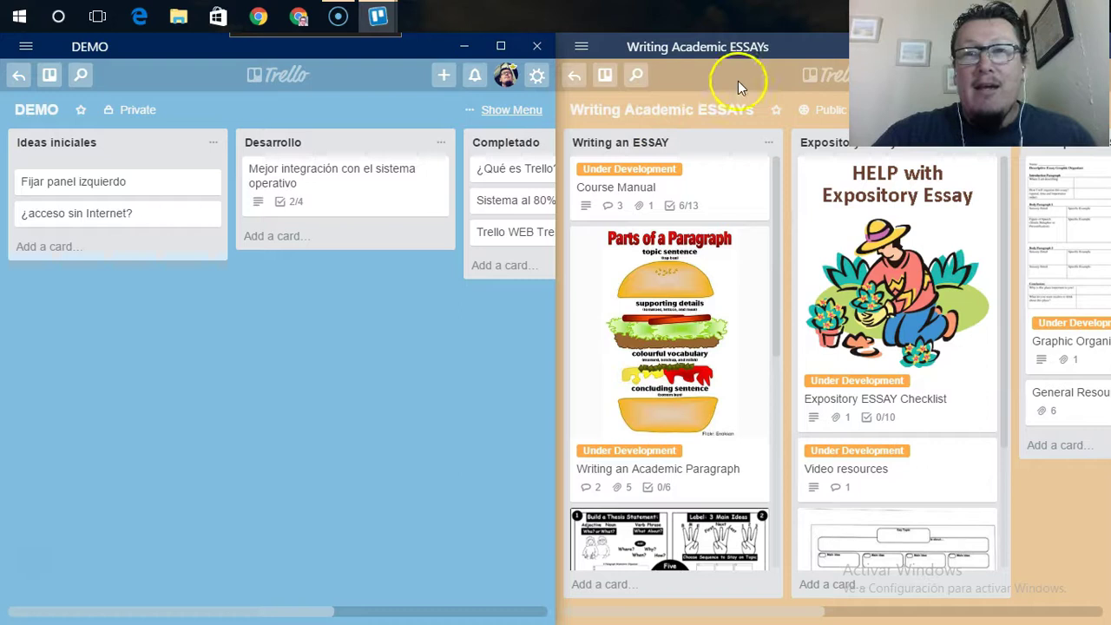
pyautogui.press('super+Down')
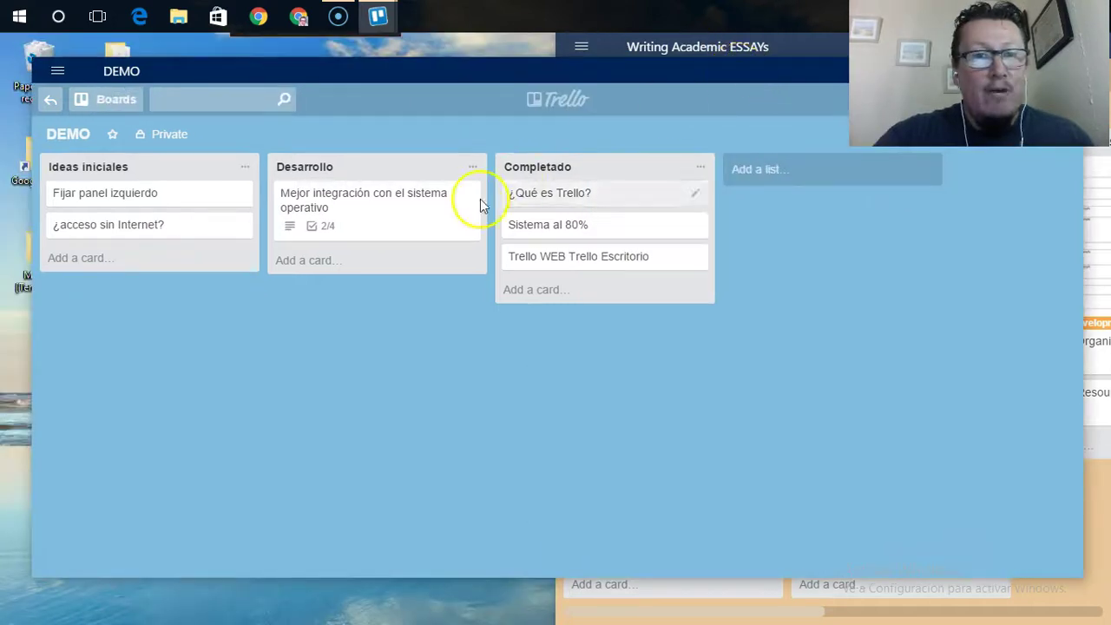
# Complete the checklist item "Un tablero en su propia ventana" on the "Mejor integración con el sistema operativo" card and close the card
pyautogui.click(385, 217)
pyautogui.click(272, 376)
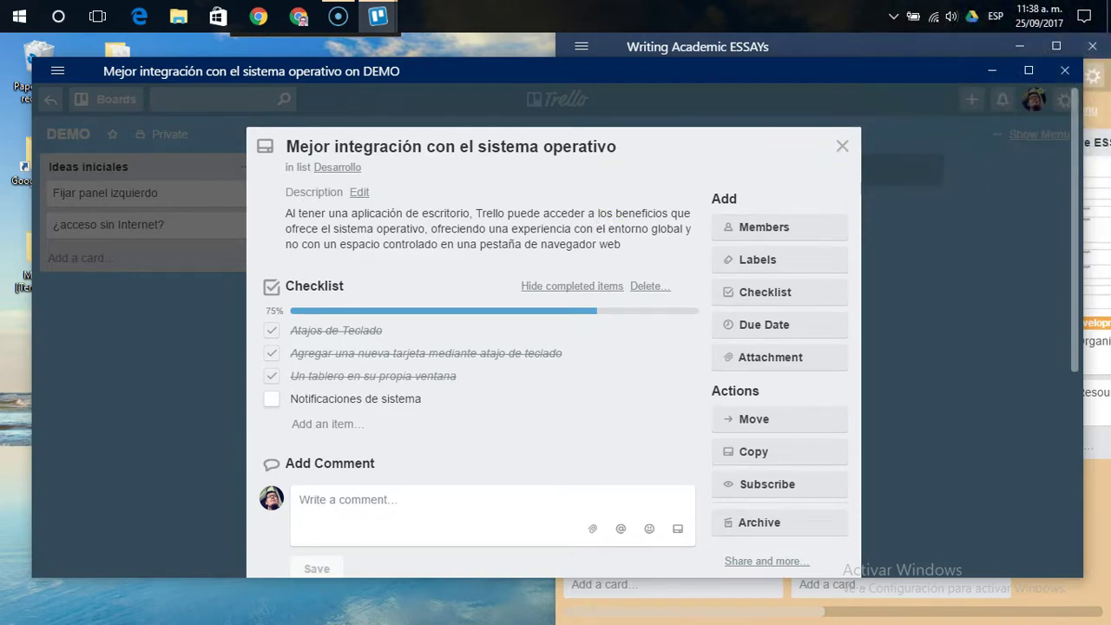
pyautogui.click(1063, 97)
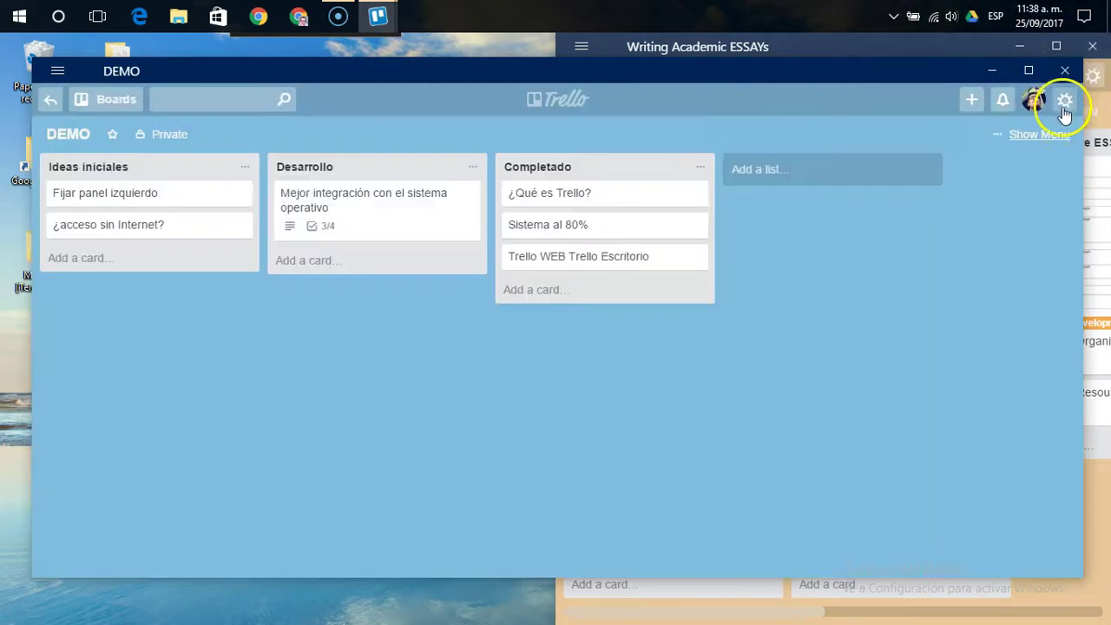
# Open the desktop app's preferences and send a test notification
pyautogui.click(1065, 98)
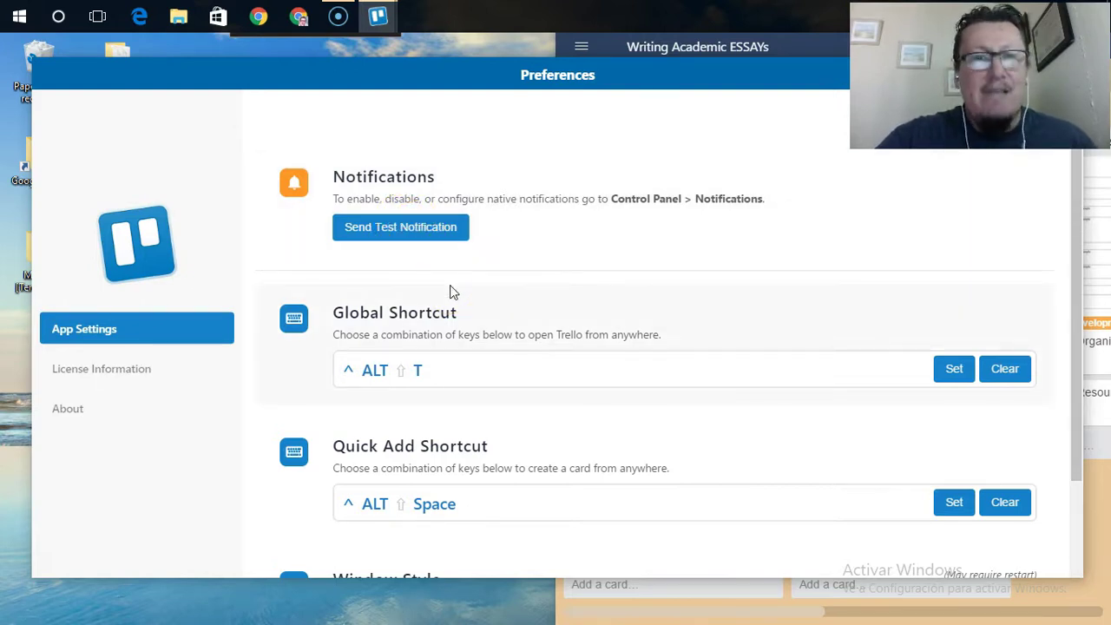
pyautogui.click(410, 233)
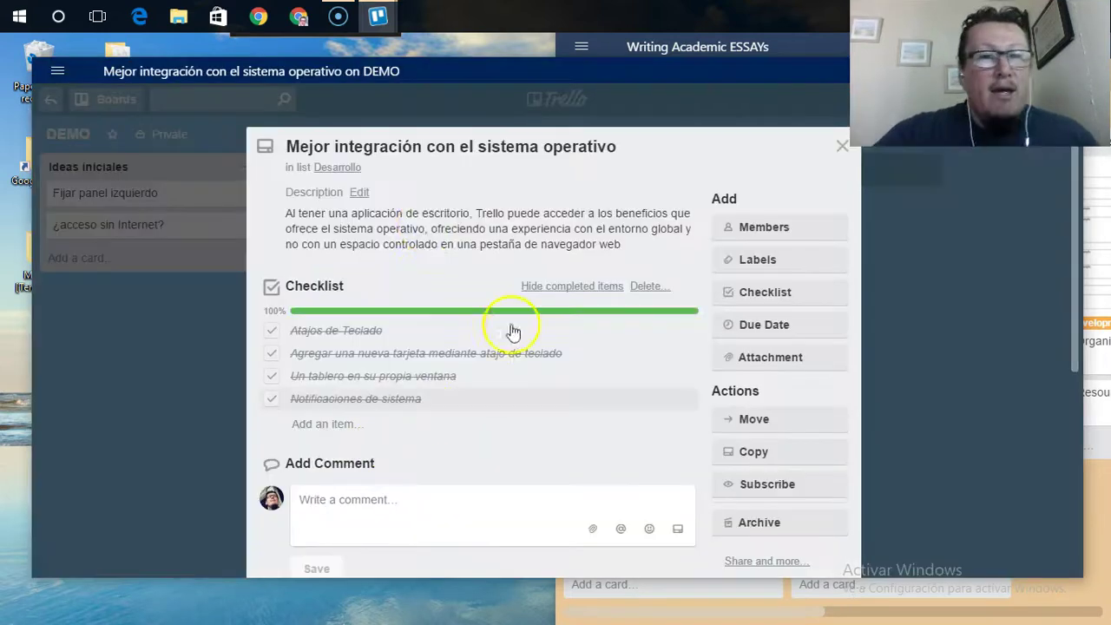
# Close the card, then move "Mejor integración con el sistema operativo" to Completado and "Fijar panel izquierdo" to Desarrollo
pyautogui.click(201, 370)
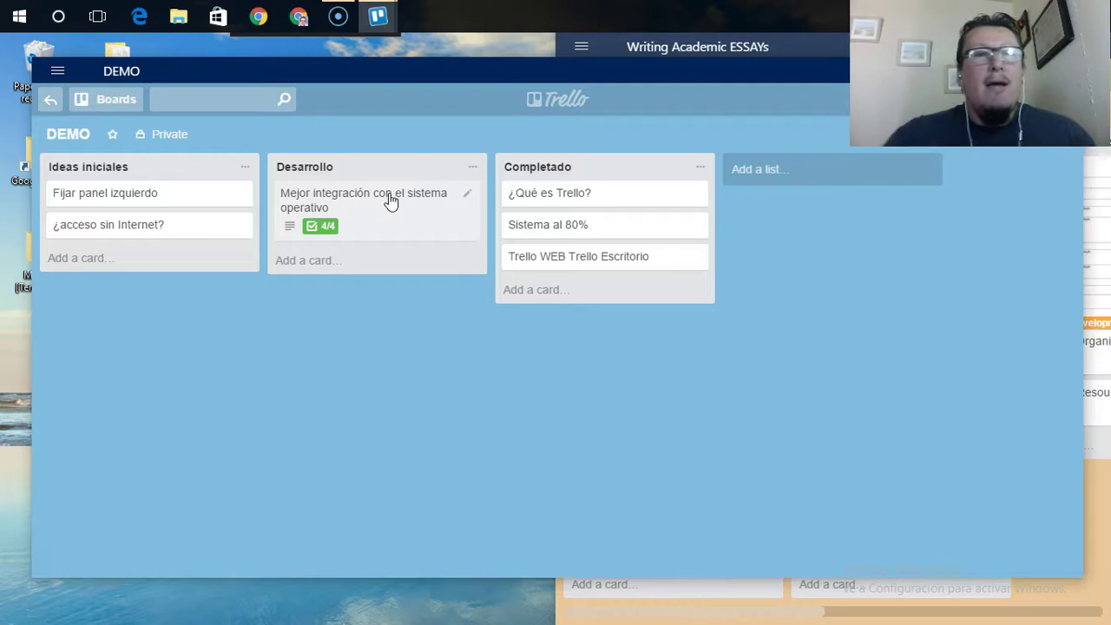
pyautogui.moveTo(392, 196); pyautogui.dragTo(616, 317)
pyautogui.moveTo(167, 201); pyautogui.dragTo(382, 208)
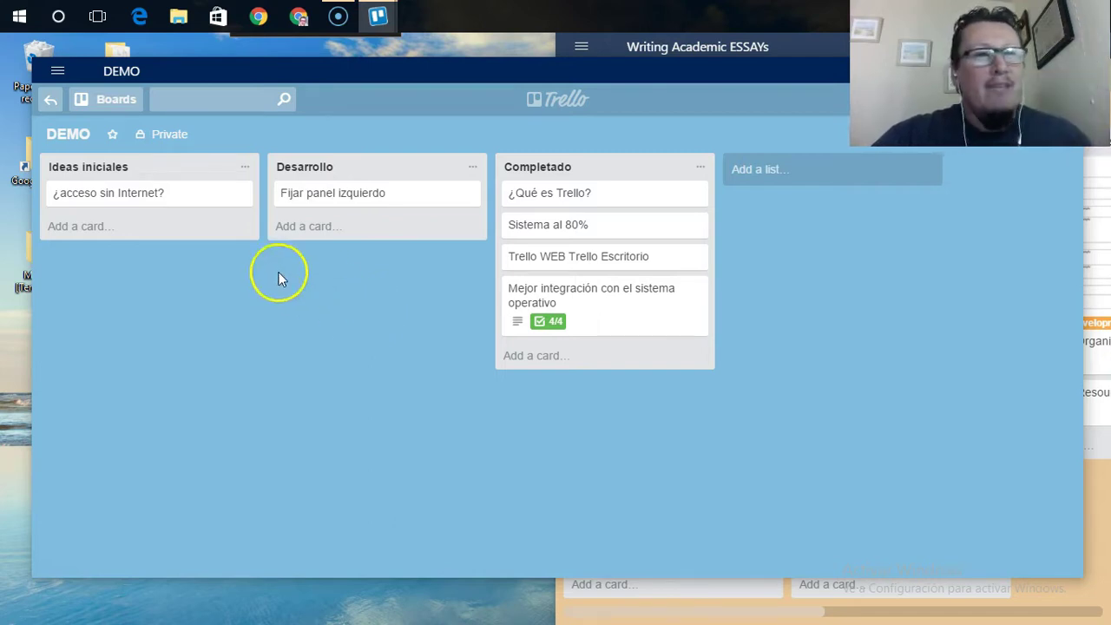
# Switch to the Writing Academic ESSAYs board from the boards list and return to the DEMO board the same way
pyautogui.click(111, 103)
pyautogui.click(398, 343)
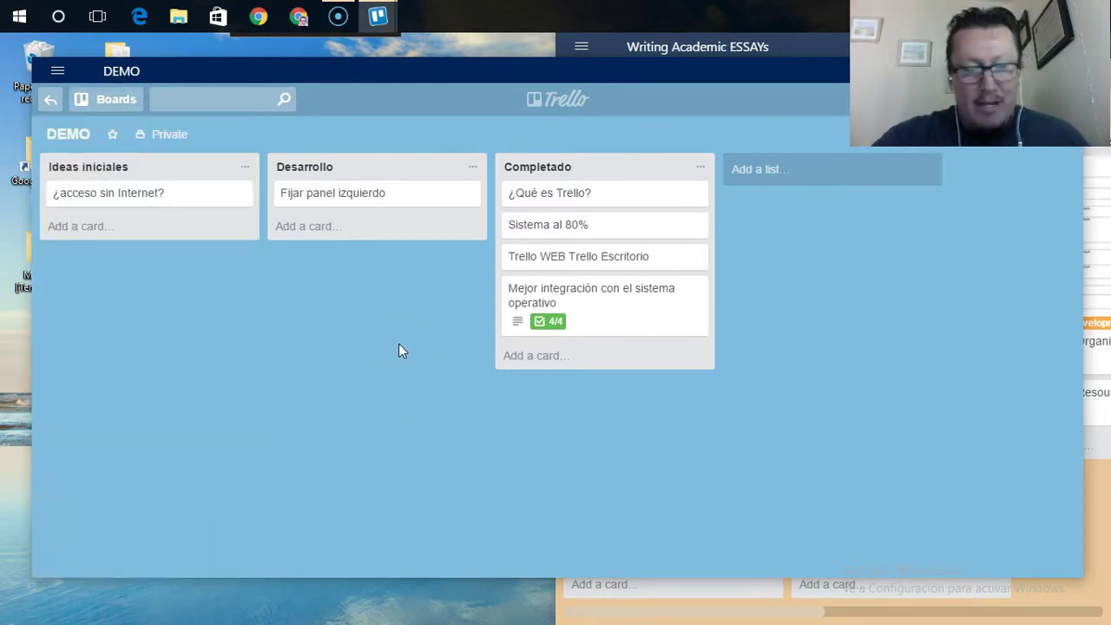
pyautogui.press('b')
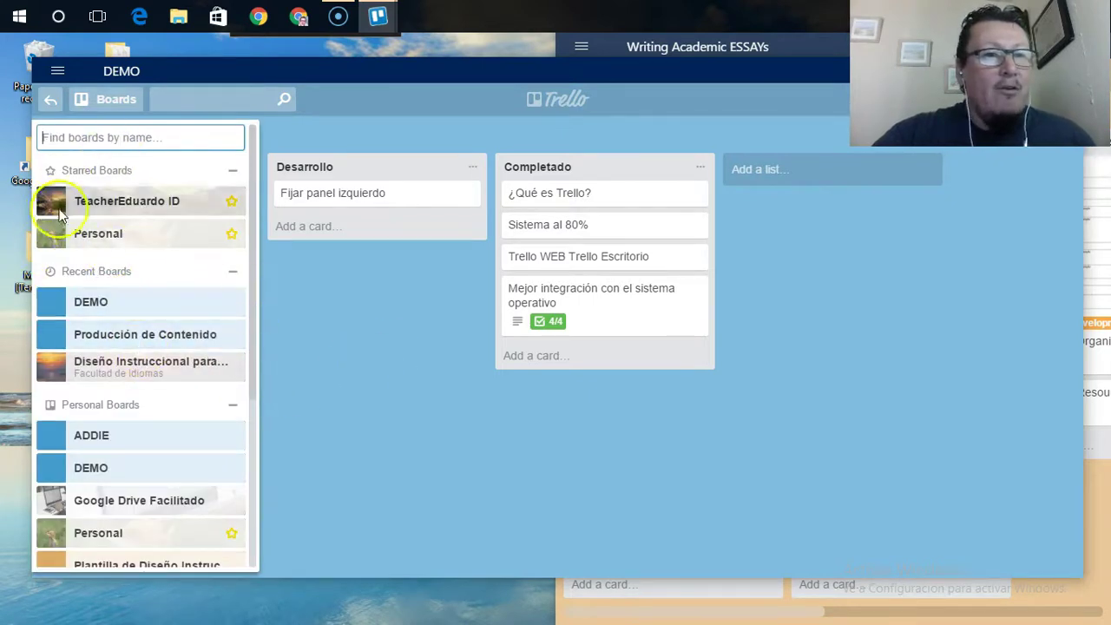
pyautogui.scroll(-3, 130, 295)
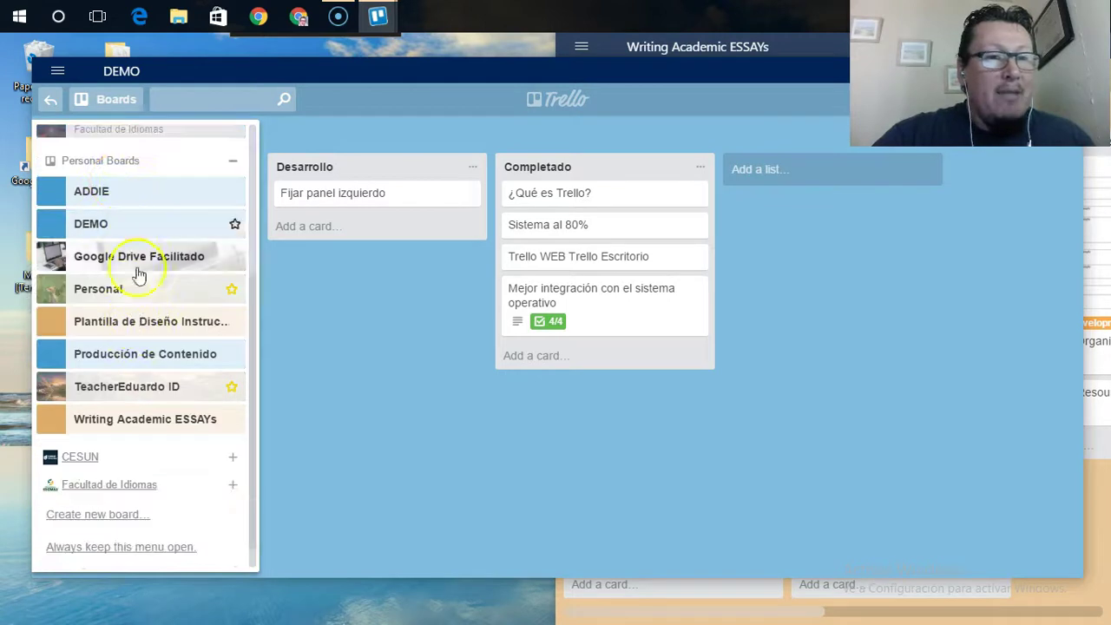
pyautogui.click(141, 421)
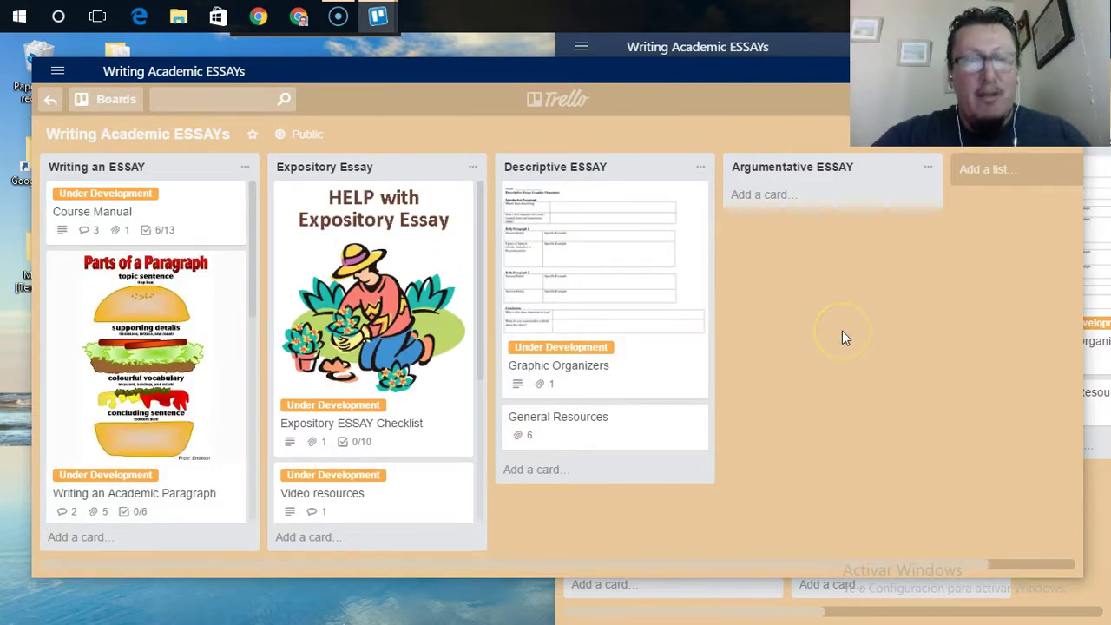
pyautogui.press('b')
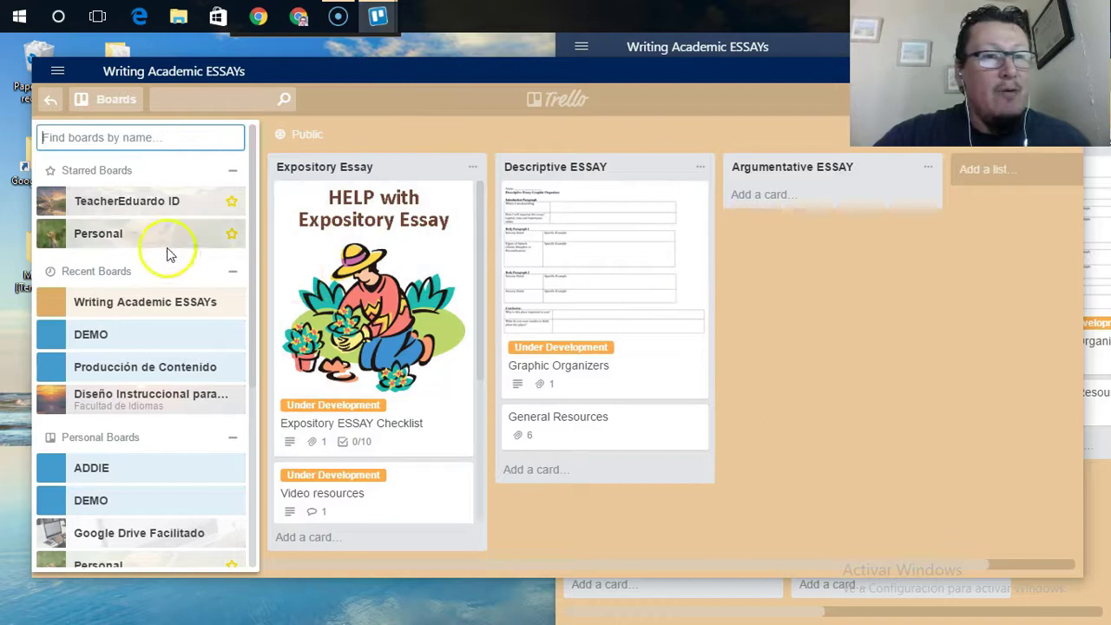
pyautogui.click(143, 341)
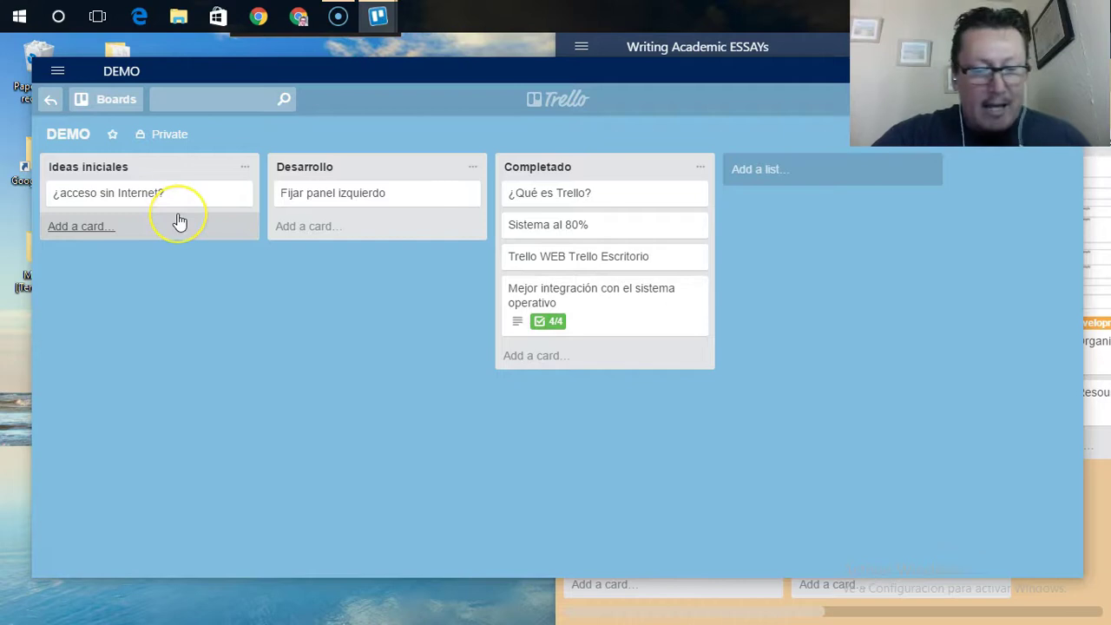
# Pin the boards list so it always stays open beside the DEMO board
pyautogui.press('b')
pyautogui.scroll(-3, 136, 317)
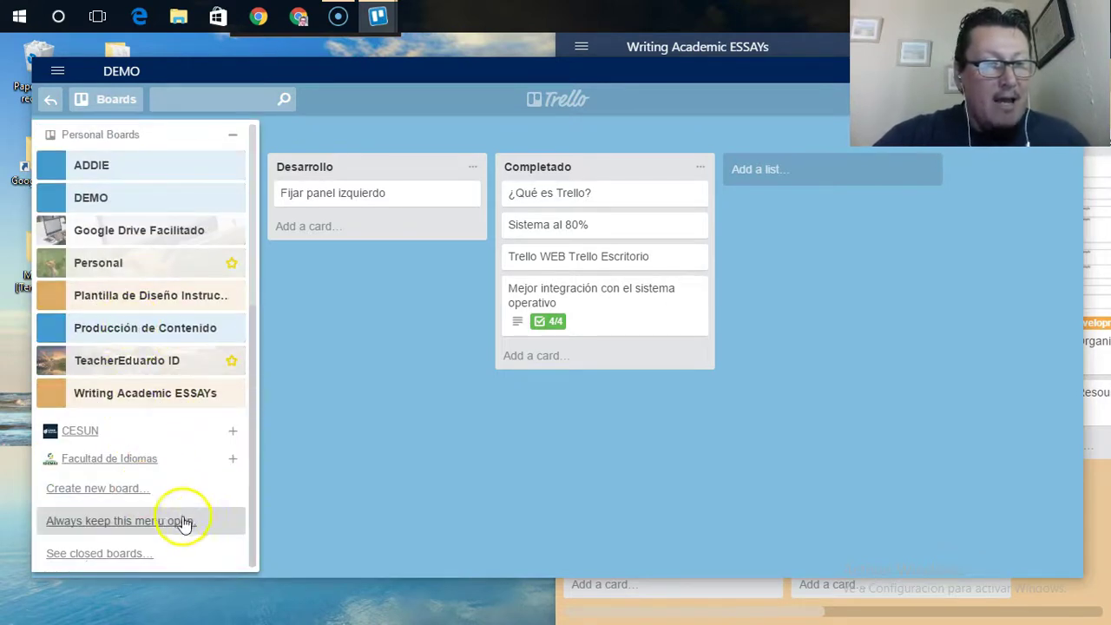
pyautogui.click(122, 524)
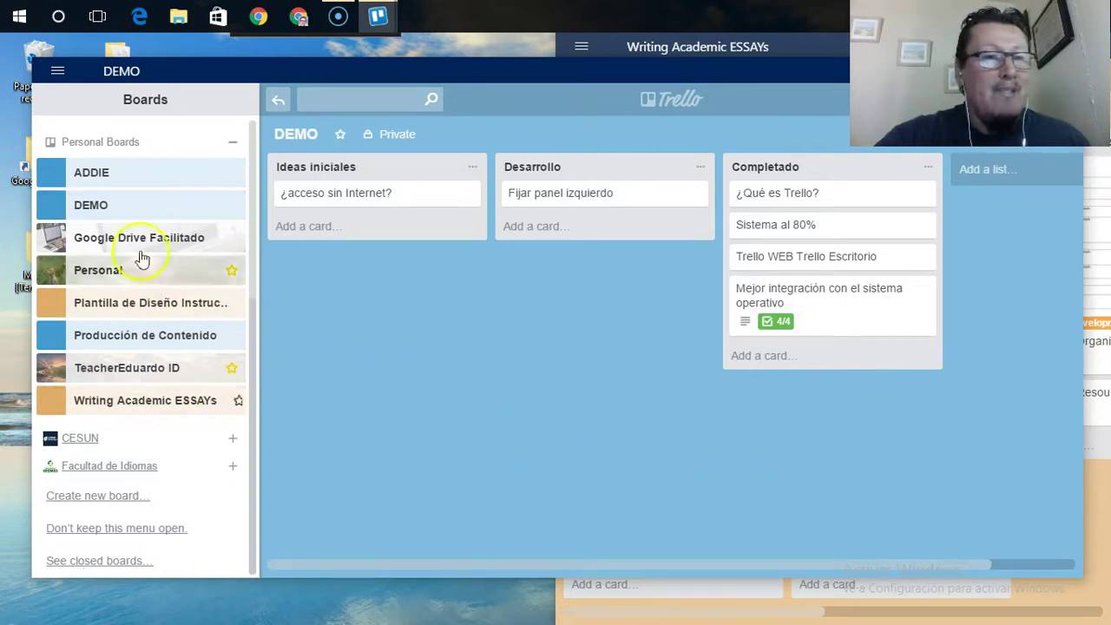
# Move the "Fijar panel izquierdo" card to Completado and the "¿acceso sin Internet?" card to Desarrollo
pyautogui.moveTo(559, 193); pyautogui.dragTo(560, 362)
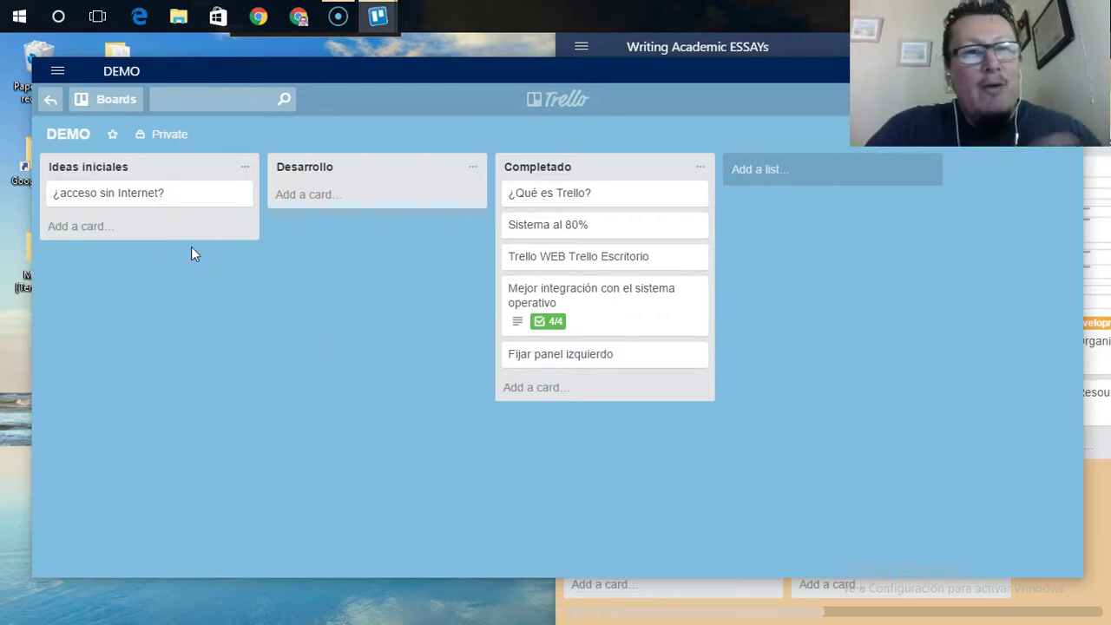
pyautogui.moveTo(174, 203); pyautogui.dragTo(396, 183)
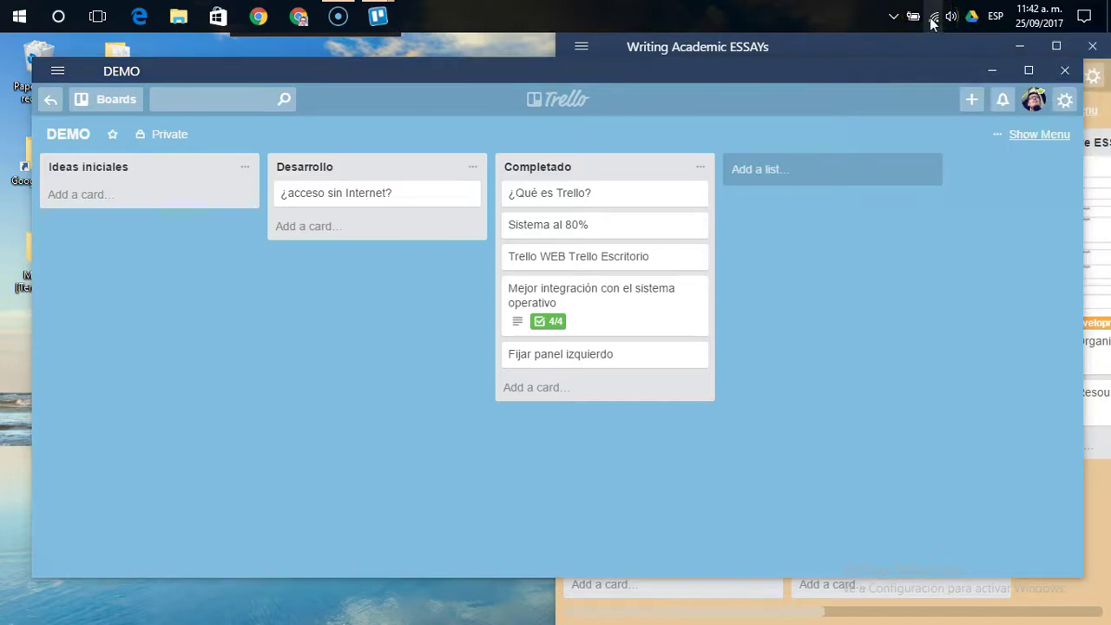
# Turn off the computer's Wi-Fi and show the DEMO board's menu while offline
pyautogui.click(933, 17)
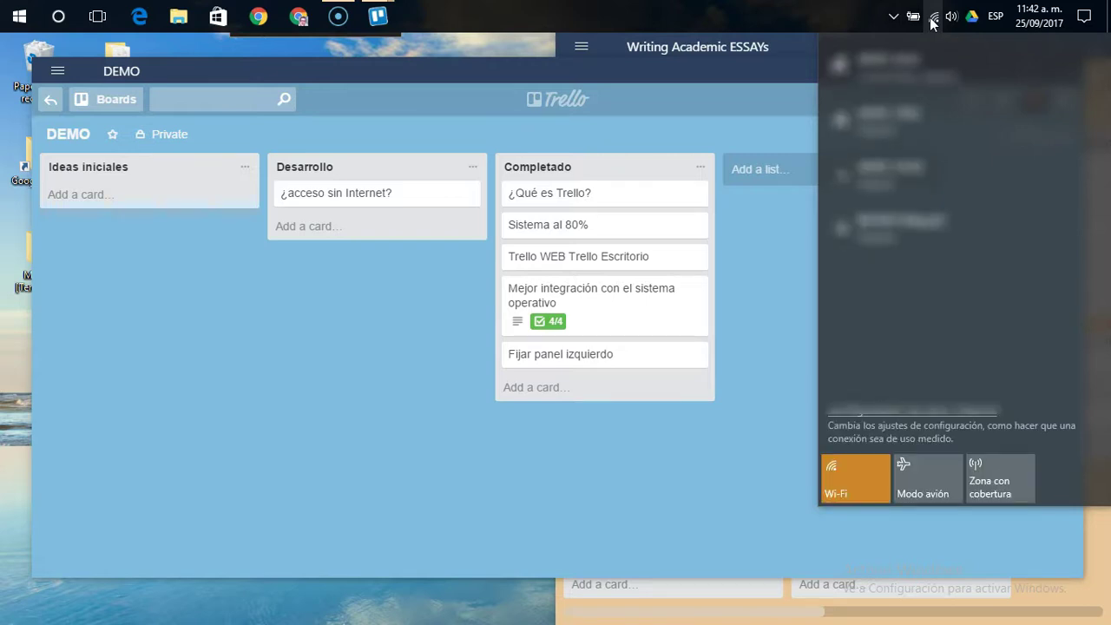
pyautogui.click(855, 476)
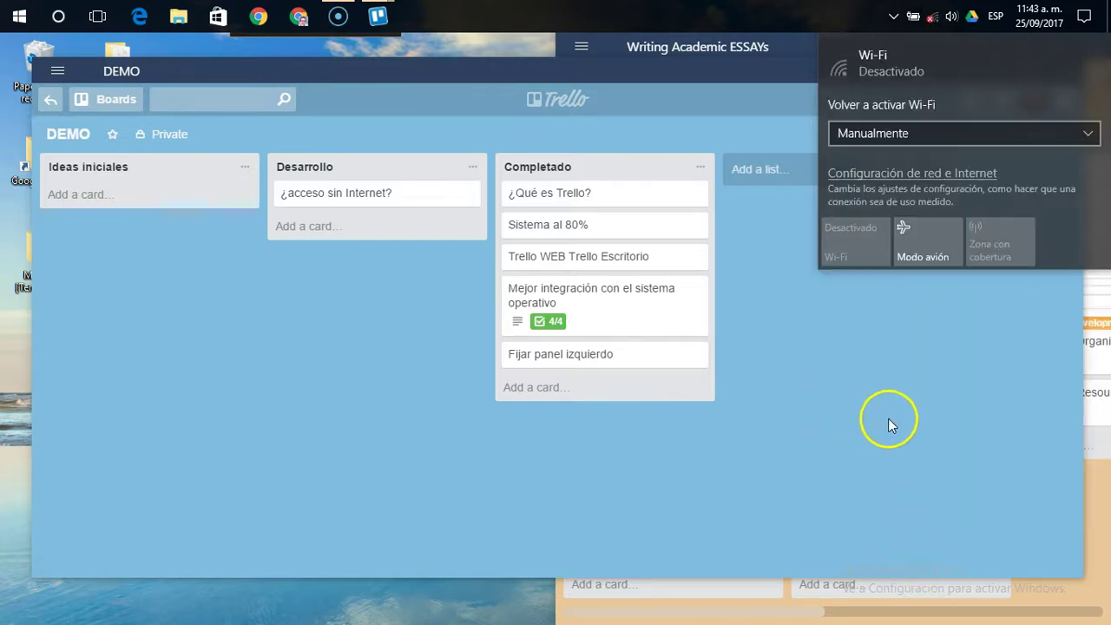
pyautogui.click(875, 343)
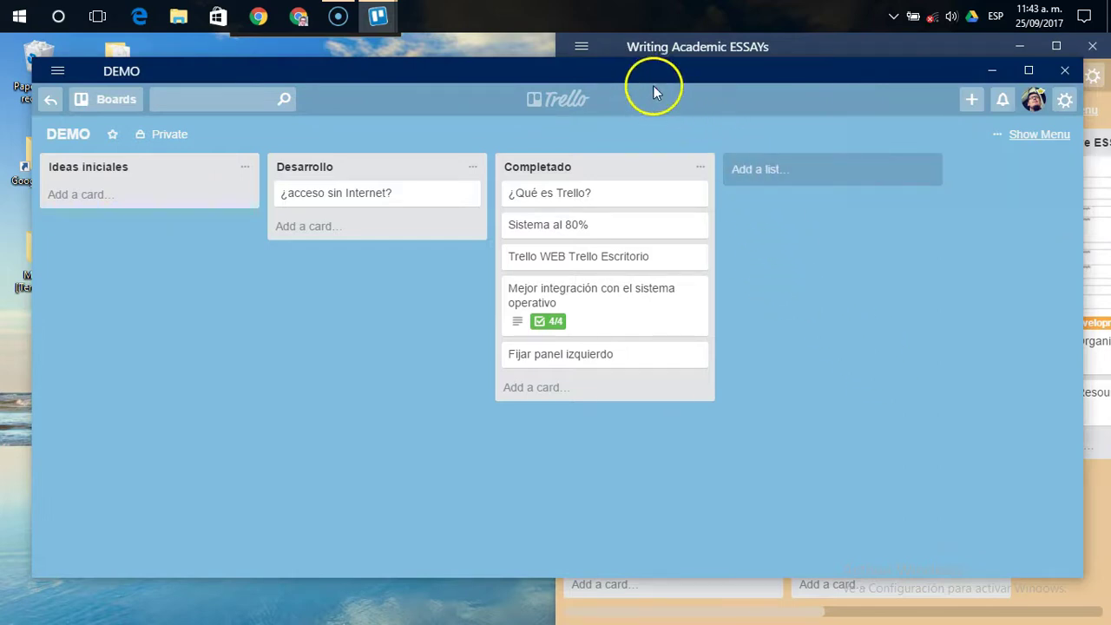
pyautogui.click(1033, 134)
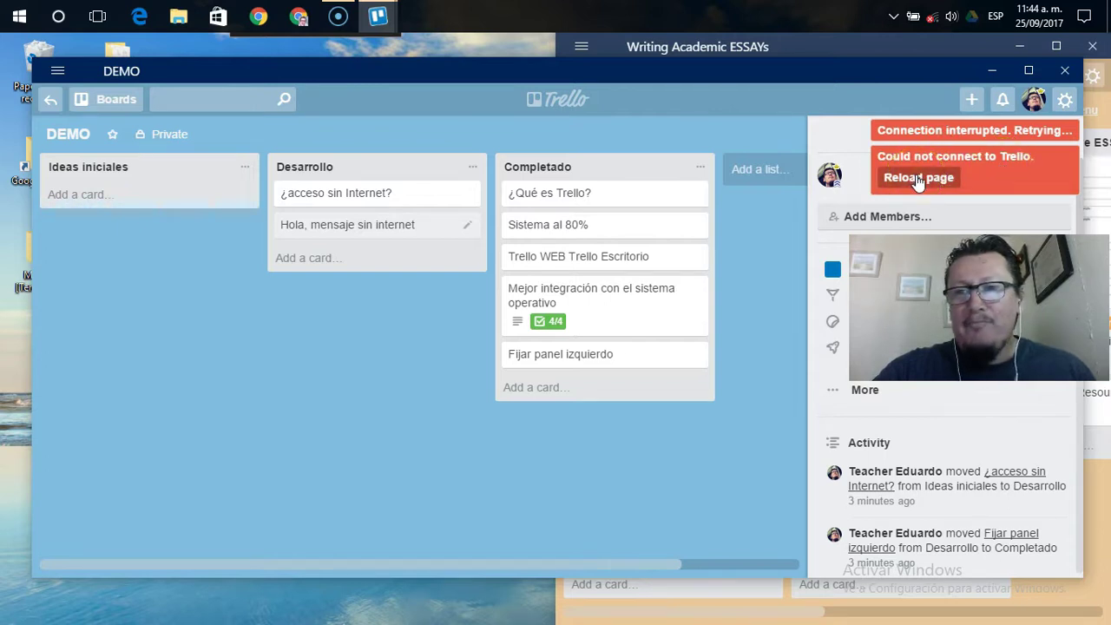
# Continue through the Welcome to Trello screens and try to log in without an internet connection
pyautogui.click(784, 314)
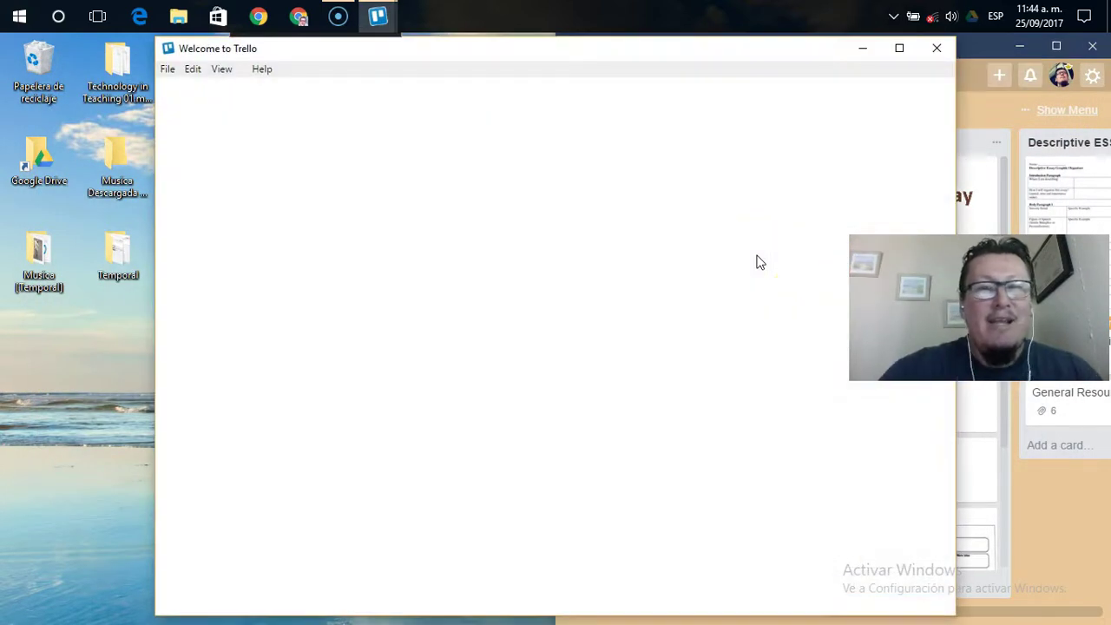
pyautogui.click(787, 231)
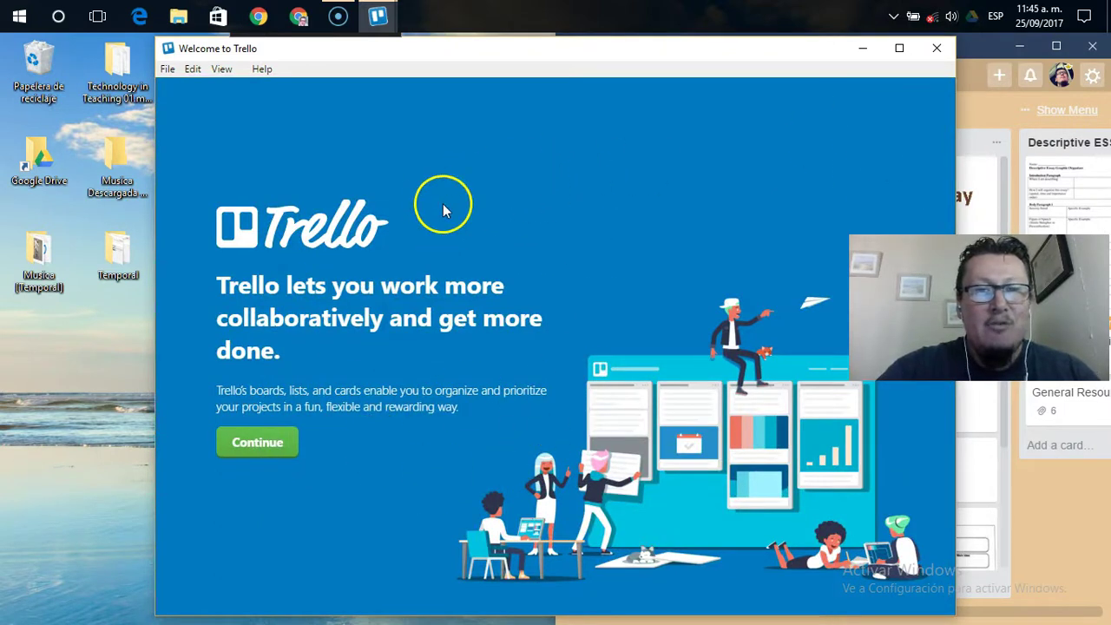
pyautogui.click(271, 449)
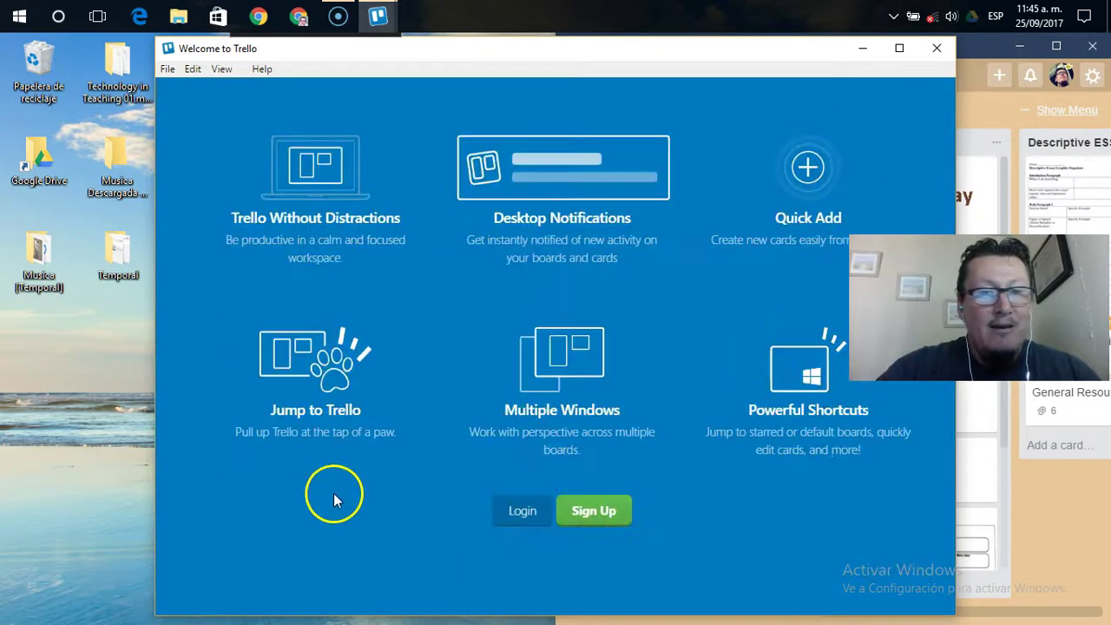
pyautogui.click(507, 521)
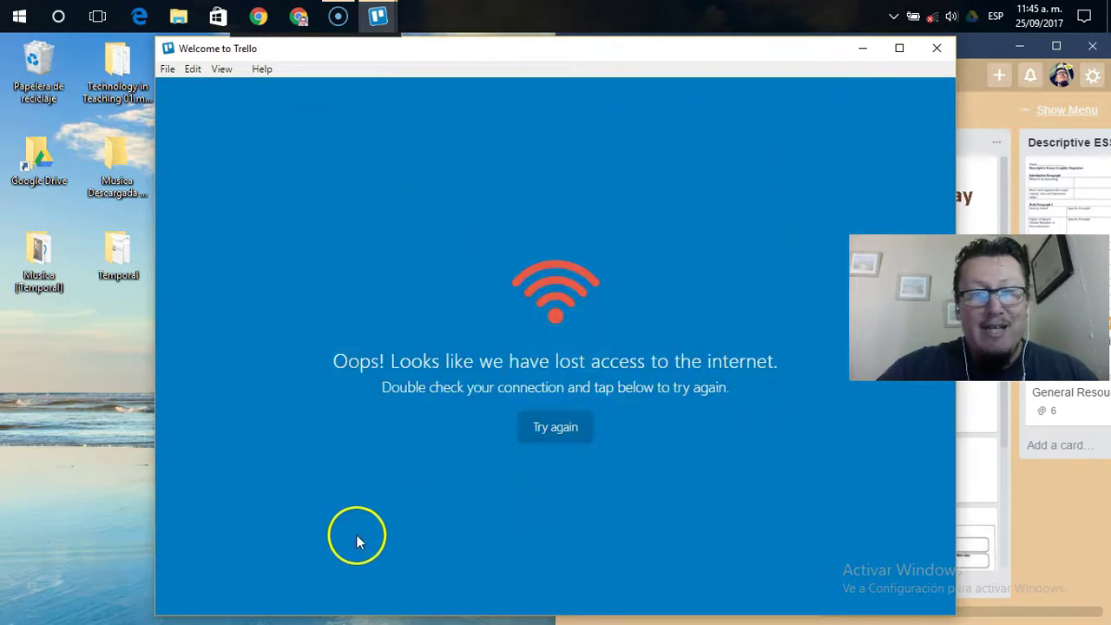
pyautogui.click(752, 406)
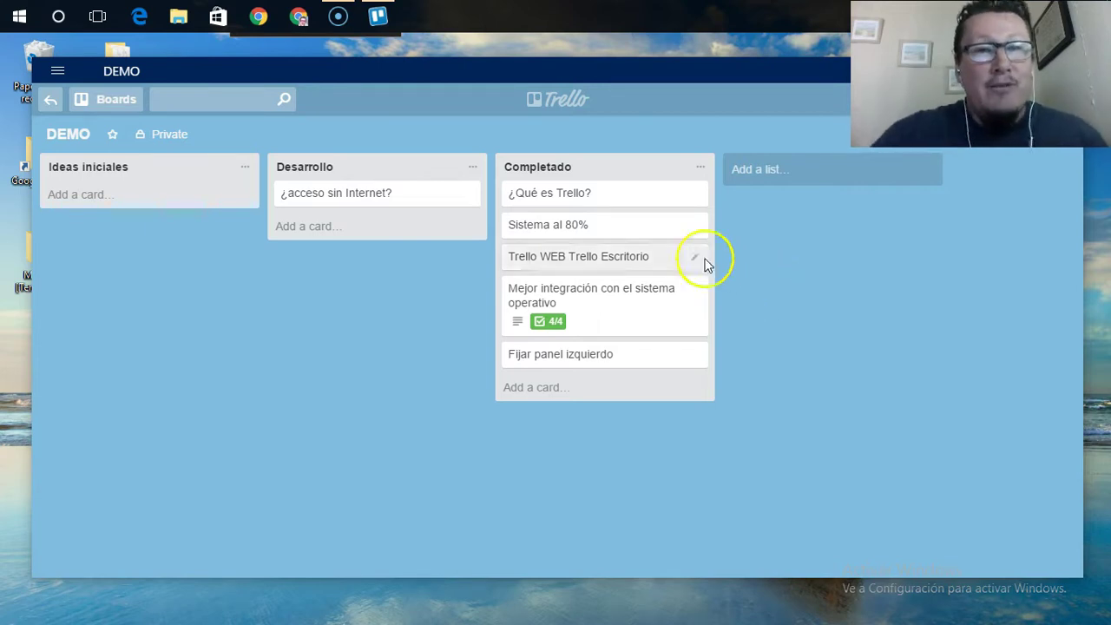
# Move the "¿acceso sin Internet?" card from Desarrollo to the end of the Completado list
pyautogui.moveTo(360, 199); pyautogui.dragTo(590, 394)
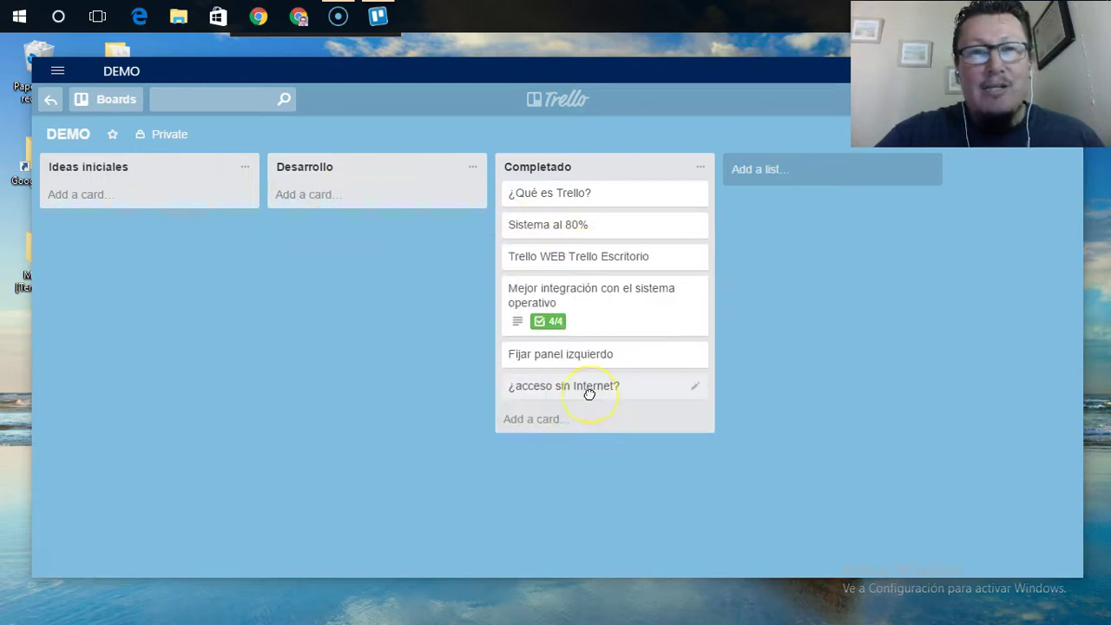
pyautogui.click(786, 382)
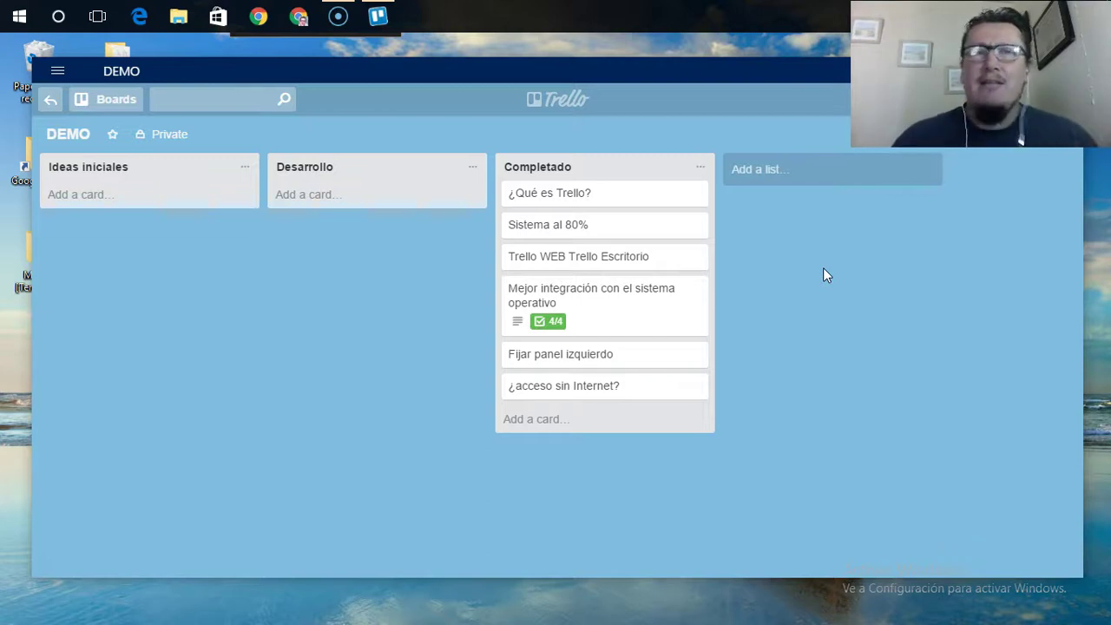
pyautogui.click(30, 563)
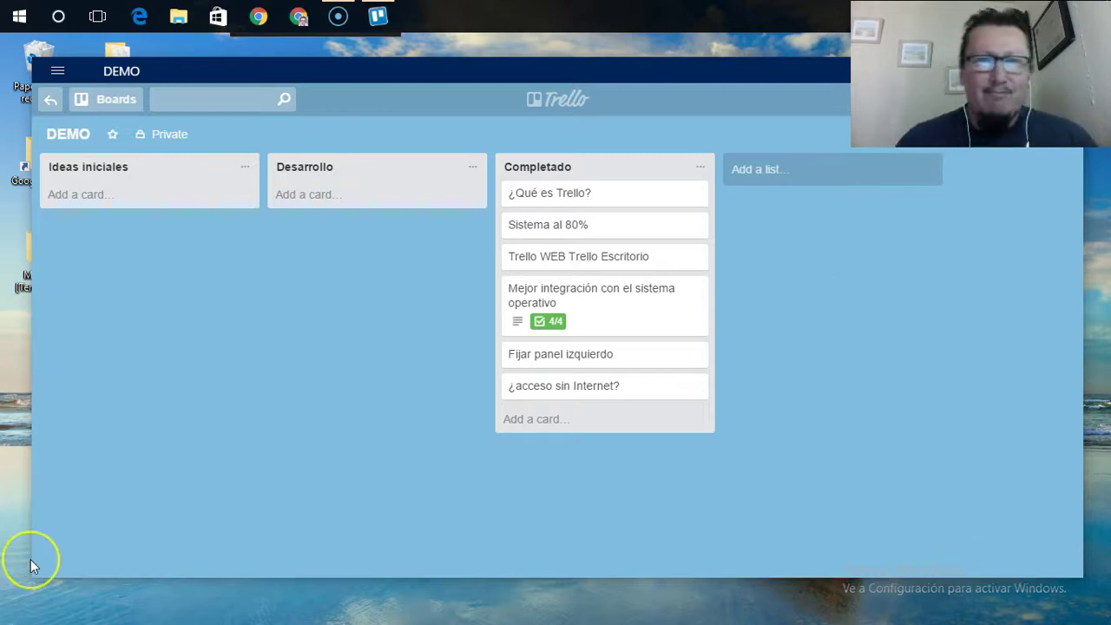